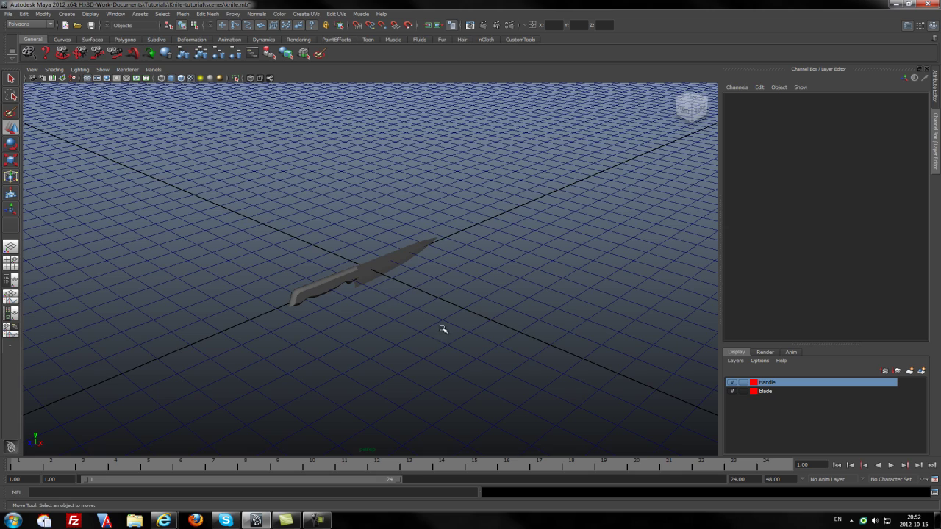
Orbit to a low angle on the knife and zoom in until it fills the viewport
{"action": "left_click_drag", "start_coordinate": [443, 330], "coordinate": [437, 290], "text": "alt"}
{"action": "scroll", "coordinate": [372, 311], "scroll_direction": "up", "scroll_amount": 3}
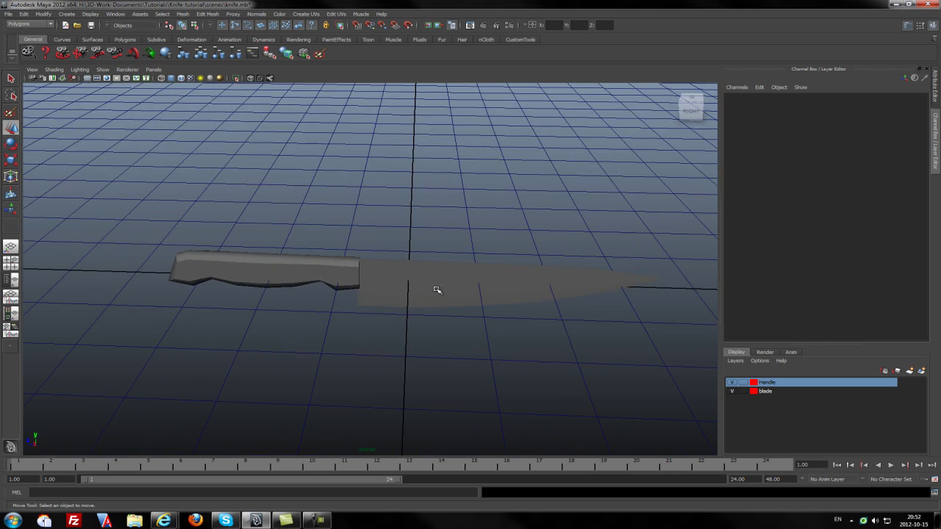
{"action": "left_click", "coordinate": [419, 281]}
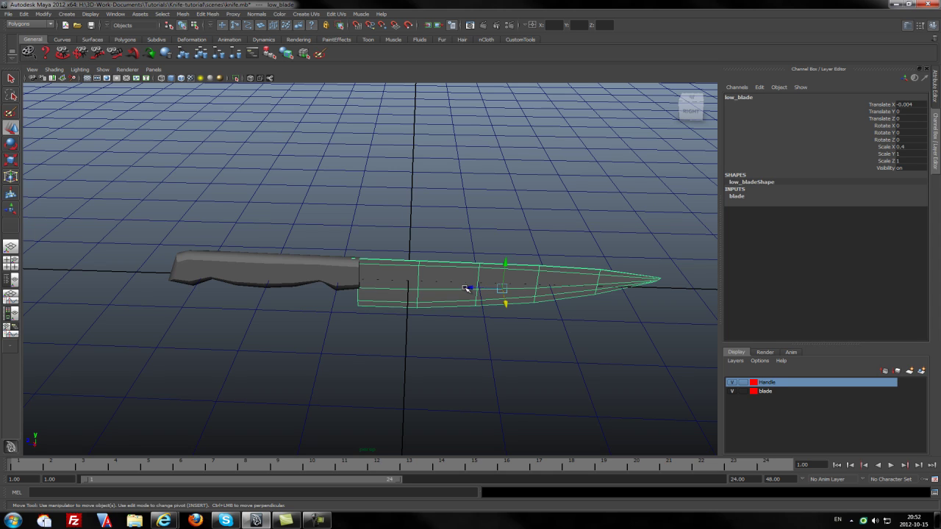
{"action": "key", "text": "3"}
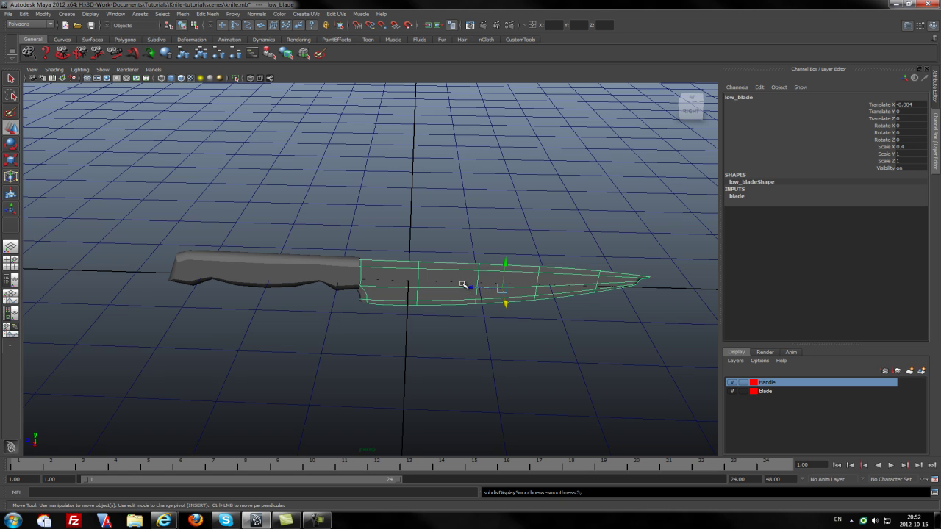
{"action": "key", "text": "space"}
{"action": "scroll", "coordinate": [466, 331], "scroll_direction": "up", "scroll_amount": 5}
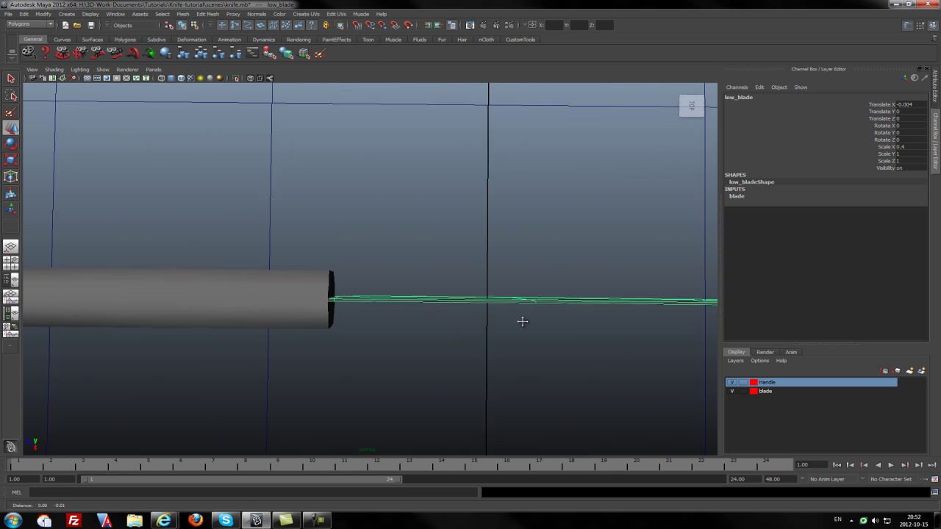
{"action": "middle_click_drag", "start_coordinate": [522, 321], "coordinate": [343, 298], "text": "alt"}
{"action": "key", "text": "w"}
{"action": "scroll", "coordinate": [346, 300], "scroll_direction": "down", "scroll_amount": 1}
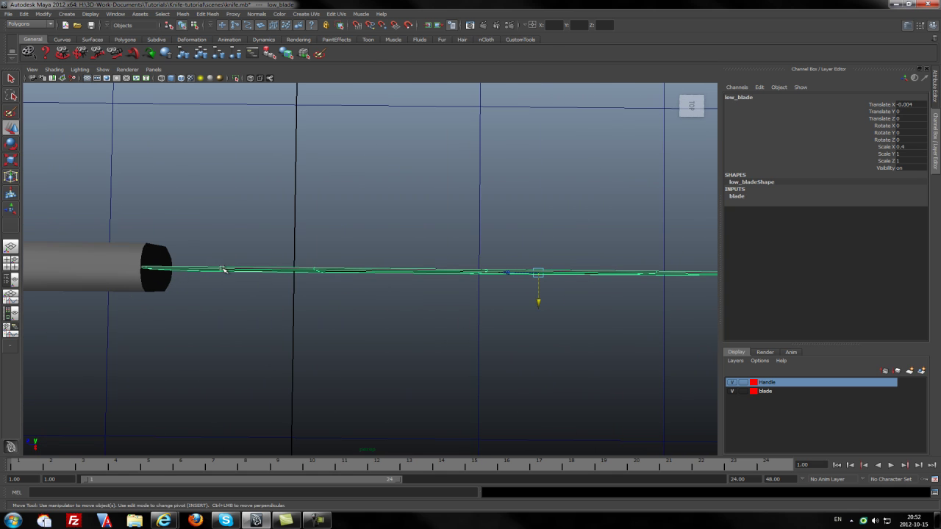
{"action": "scroll", "coordinate": [610, 269], "scroll_direction": "down", "scroll_amount": 3}
{"action": "scroll", "coordinate": [603, 275], "scroll_direction": "up", "scroll_amount": 2}
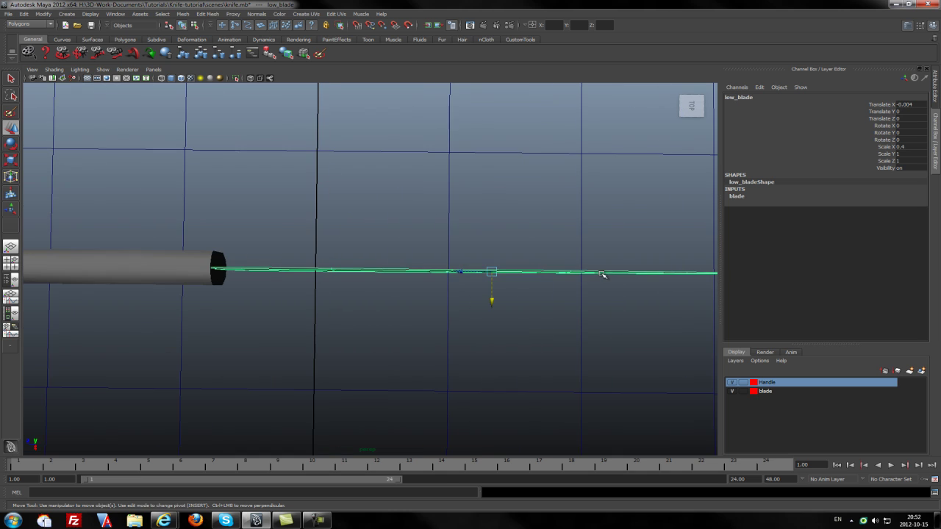
{"action": "scroll", "coordinate": [540, 279], "scroll_direction": "down", "scroll_amount": 1}
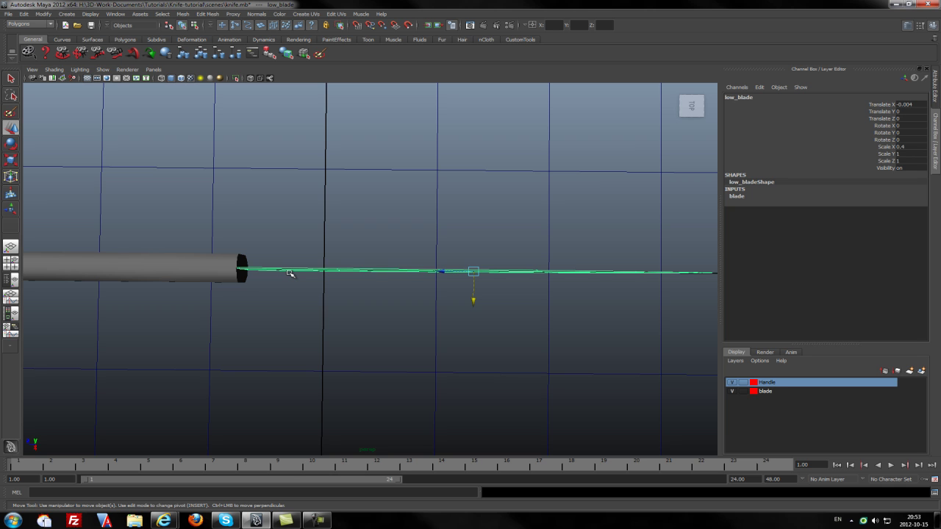
{"action": "left_click_drag", "start_coordinate": [452, 368], "coordinate": [449, 323], "text": "alt"}
{"action": "left_click_drag", "start_coordinate": [294, 319], "coordinate": [344, 302], "text": "alt"}
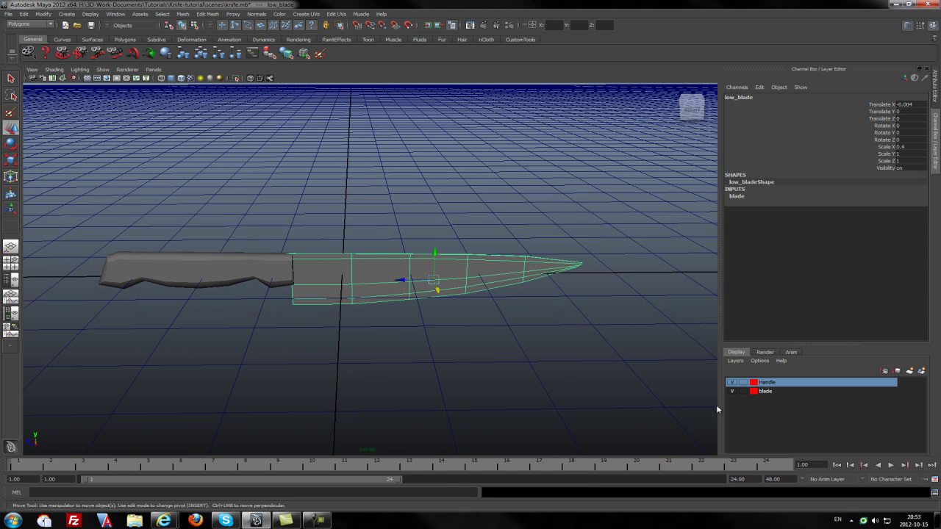
Hide the Handle layer and scale the blade's rear-half vertices sideways to thicken it
{"action": "left_click", "coordinate": [732, 382]}
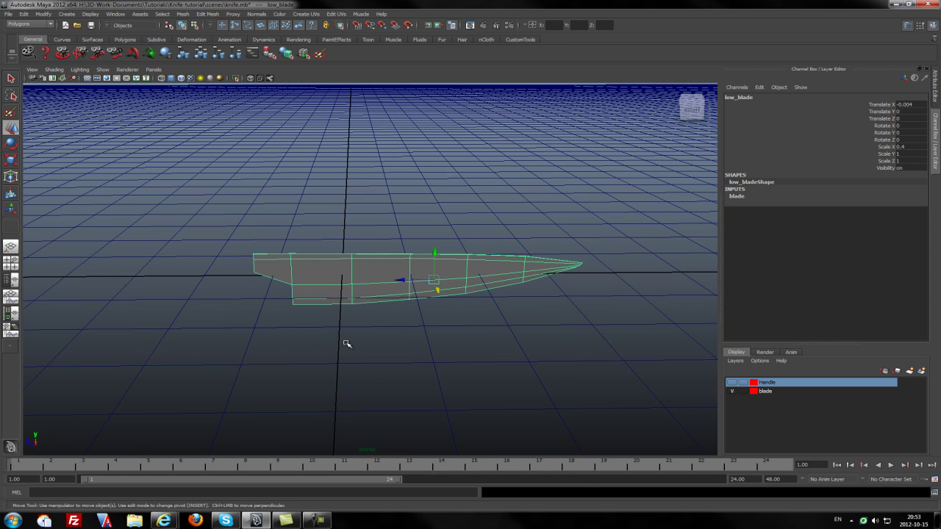
{"action": "right_click_drag", "start_coordinate": [356, 275], "coordinate": [357, 315]}
{"action": "left_click_drag", "start_coordinate": [357, 316], "coordinate": [372, 355], "text": "alt"}
{"action": "left_click_drag", "start_coordinate": [225, 221], "coordinate": [397, 366]}
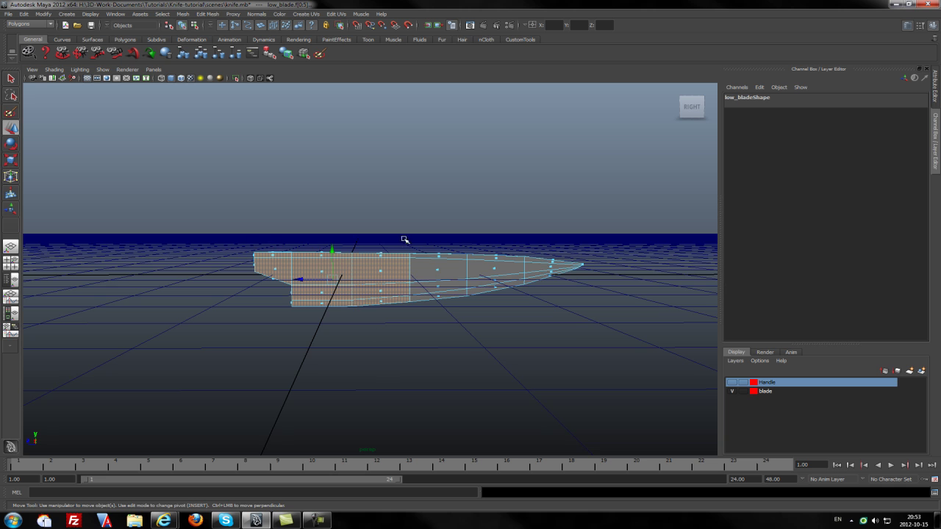
{"action": "left_click_drag", "start_coordinate": [405, 240], "coordinate": [477, 352], "text": "alt"}
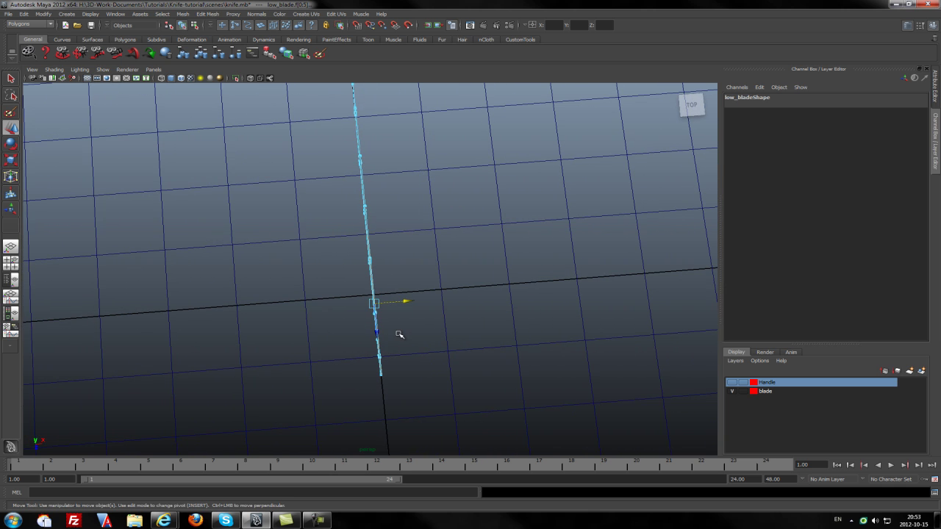
{"action": "scroll", "coordinate": [399, 331], "scroll_direction": "up", "scroll_amount": 3}
{"action": "key", "text": "r"}
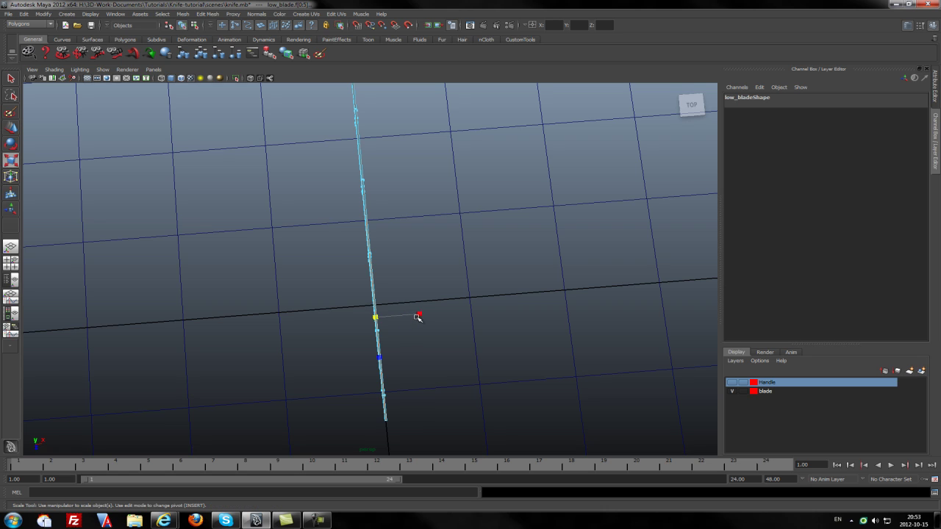
{"action": "mouse_move", "coordinate": [416, 315]}
{"action": "left_mouse_down"}
{"action": "mouse_move", "coordinate": [473, 315]}
{"action": "mouse_move", "coordinate": [430, 350]}
{"action": "mouse_move", "coordinate": [315, 353]}
{"action": "mouse_move", "coordinate": [319, 338]}
{"action": "mouse_move", "coordinate": [463, 323]}
{"action": "mouse_move", "coordinate": [458, 274]}
{"action": "mouse_move", "coordinate": [436, 312]}
{"action": "mouse_move", "coordinate": [360, 340]}
{"action": "mouse_move", "coordinate": [311, 288]}
{"action": "mouse_move", "coordinate": [250, 324]}
{"action": "mouse_move", "coordinate": [371, 336]}
{"action": "left_mouse_up"}
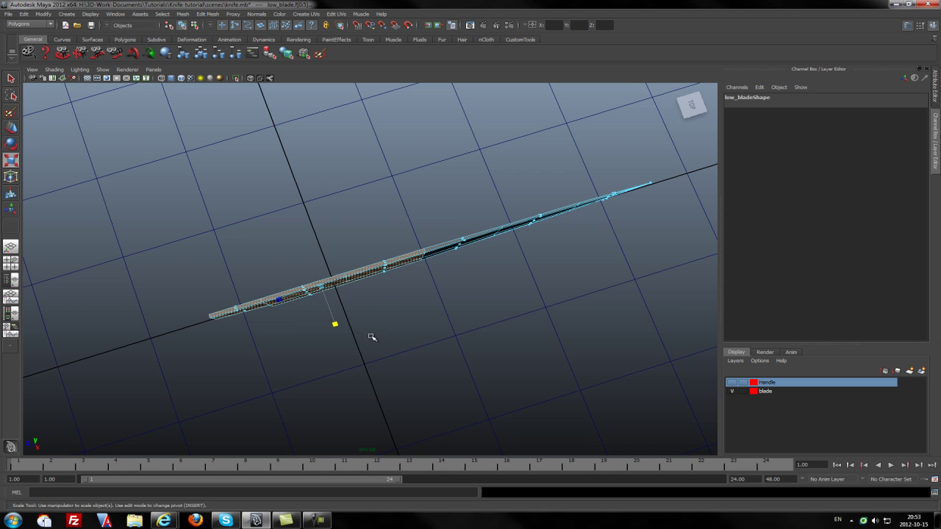
Return the blade to object mode with the Select Tool and view it diagonally
{"action": "right_click", "coordinate": [376, 297]}
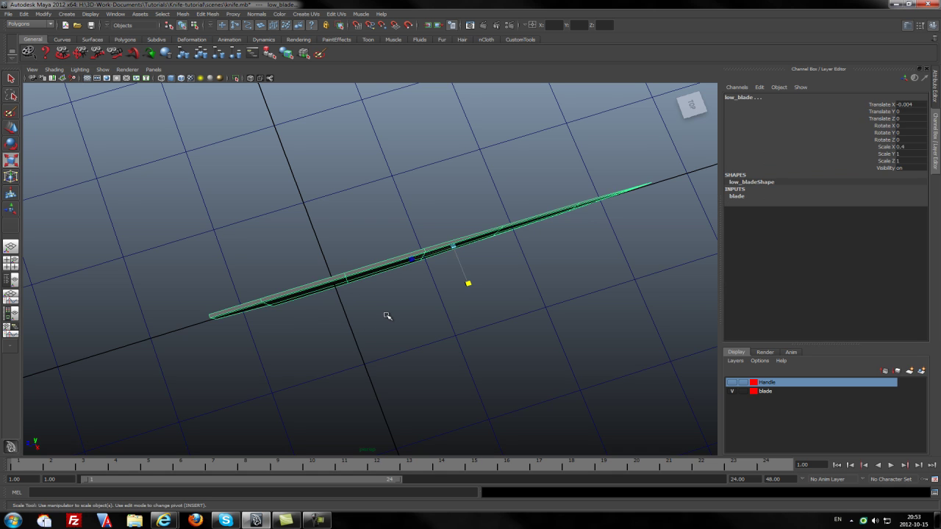
{"action": "left_click", "coordinate": [388, 317]}
{"action": "key", "text": "q"}
{"action": "left_click_drag", "start_coordinate": [413, 325], "coordinate": [327, 281], "text": "alt"}
{"action": "scroll", "coordinate": [340, 286], "scroll_direction": "up", "scroll_amount": 5}
Select the blade and briefly check its smoothed preview before returning to low-poly display
{"action": "left_click", "coordinate": [270, 278]}
{"action": "left_click_drag", "start_coordinate": [269, 278], "coordinate": [359, 259], "text": "alt"}
{"action": "key", "text": "3"}
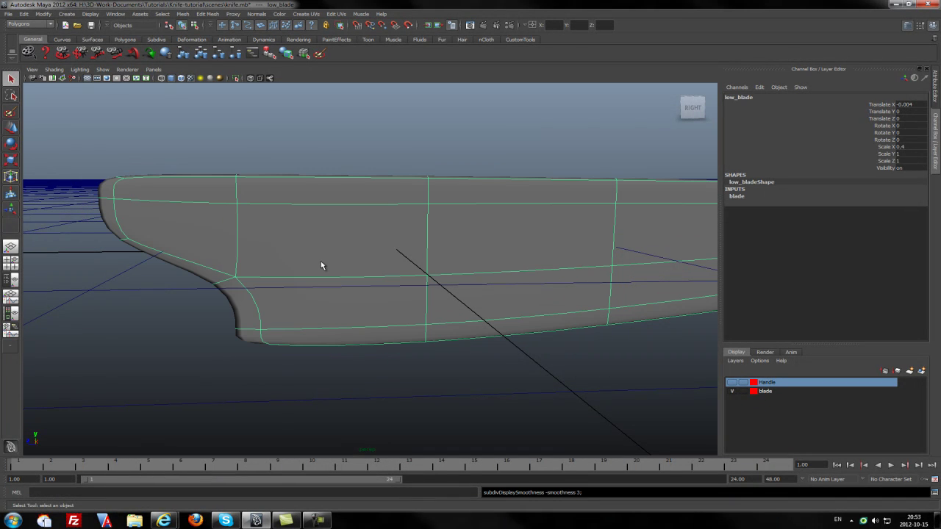
{"action": "key", "text": "1"}
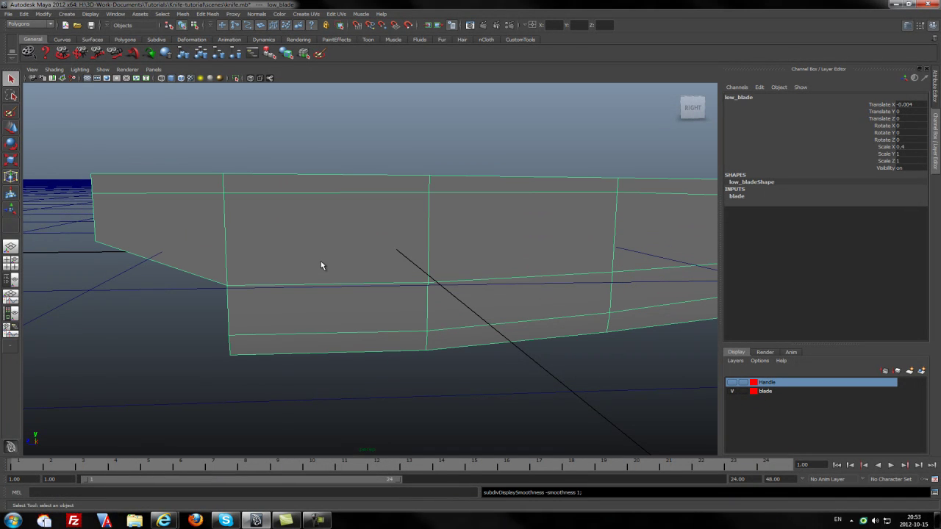
Add Insert Edge Loop Tool to the CustomTools shelf and activate it
{"action": "left_click", "coordinate": [528, 41]}
{"action": "left_click", "coordinate": [207, 14]}
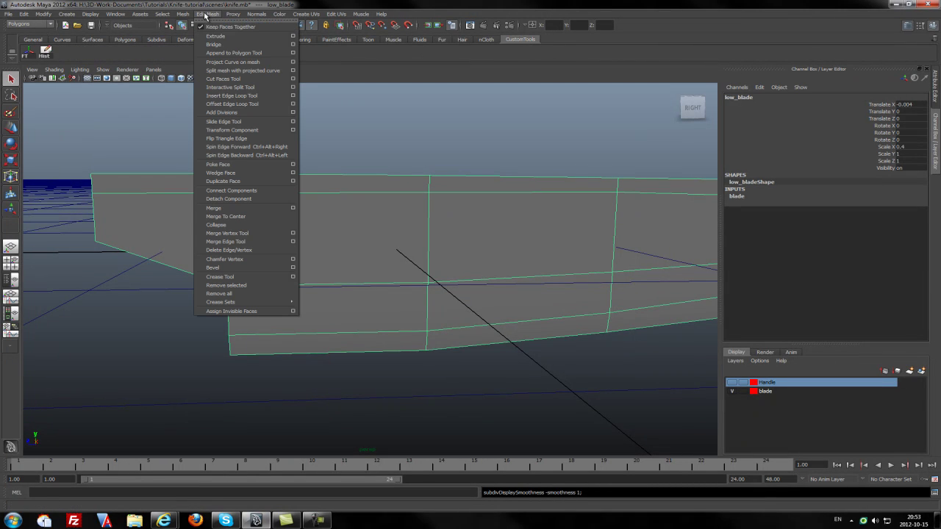
{"action": "left_click", "coordinate": [243, 99], "text": "ctrl+shift"}
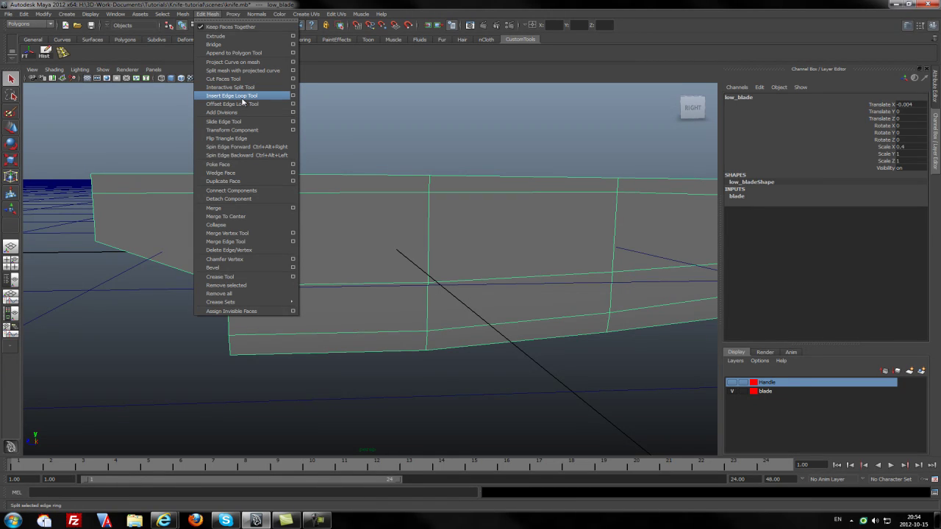
{"action": "left_click", "coordinate": [393, 137]}
{"action": "left_click", "coordinate": [62, 52]}
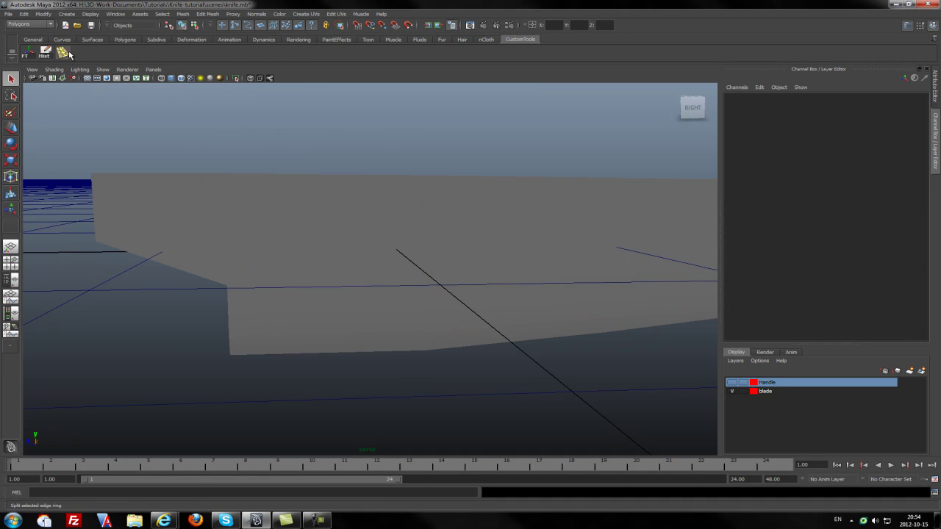
Insert an edge loop near the blade's heel, then look toward the tip
{"action": "left_click", "coordinate": [257, 358]}
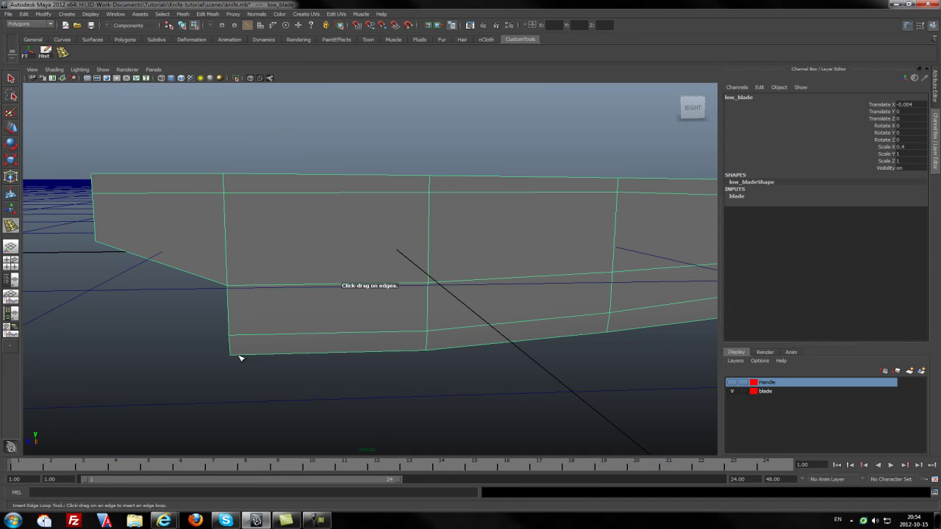
{"action": "left_click_drag", "start_coordinate": [239, 356], "coordinate": [236, 357]}
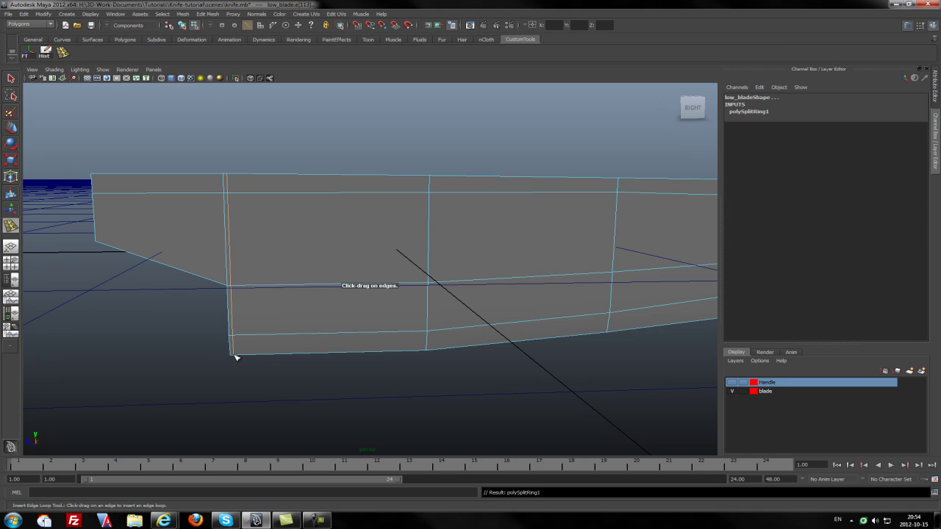
{"action": "left_click_drag", "start_coordinate": [297, 387], "coordinate": [397, 262], "text": "alt"}
{"action": "scroll", "coordinate": [394, 274], "scroll_direction": "up", "scroll_amount": 2}
{"action": "scroll", "coordinate": [397, 269], "scroll_direction": "up", "scroll_amount": 4}
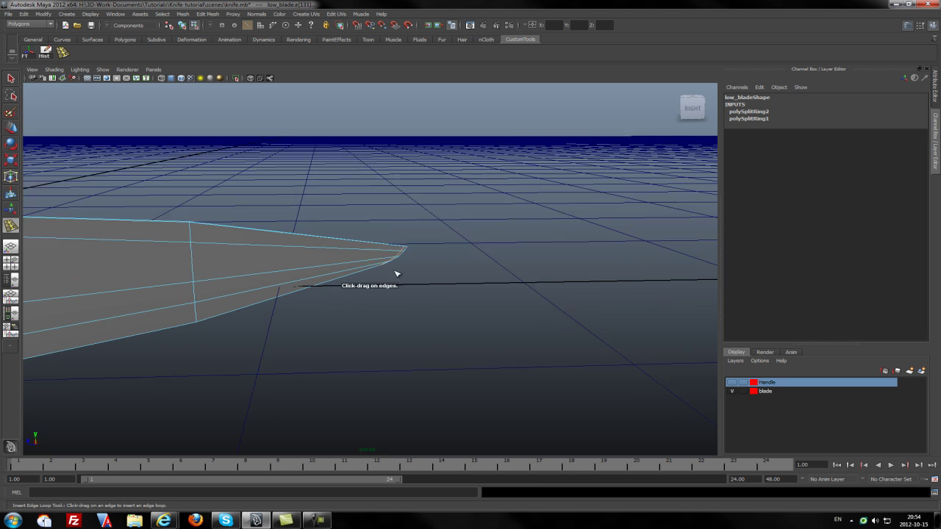
{"action": "scroll", "coordinate": [515, 331], "scroll_direction": "down", "scroll_amount": 5}
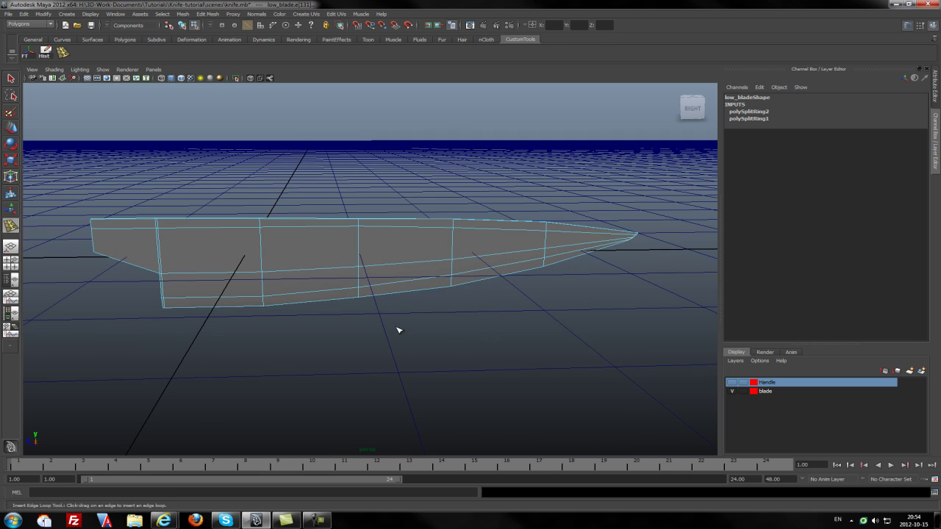
Check the smoothed preview, then insert another edge loop close to the heel
{"action": "key", "text": "3"}
{"action": "left_click_drag", "start_coordinate": [397, 330], "coordinate": [420, 326], "text": "alt"}
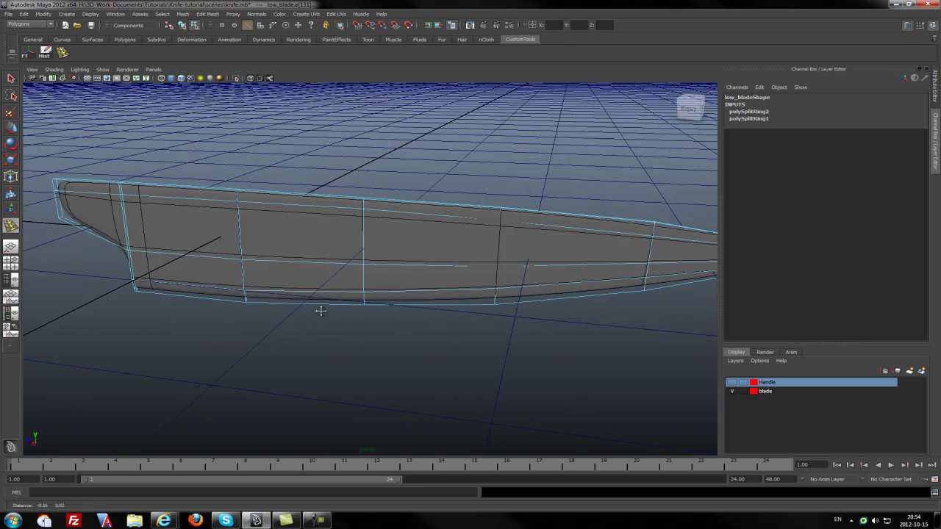
{"action": "middle_click_drag", "start_coordinate": [319, 311], "coordinate": [531, 336], "text": "alt"}
{"action": "key", "text": "1"}
{"action": "scroll", "coordinate": [360, 323], "scroll_direction": "up", "scroll_amount": 3}
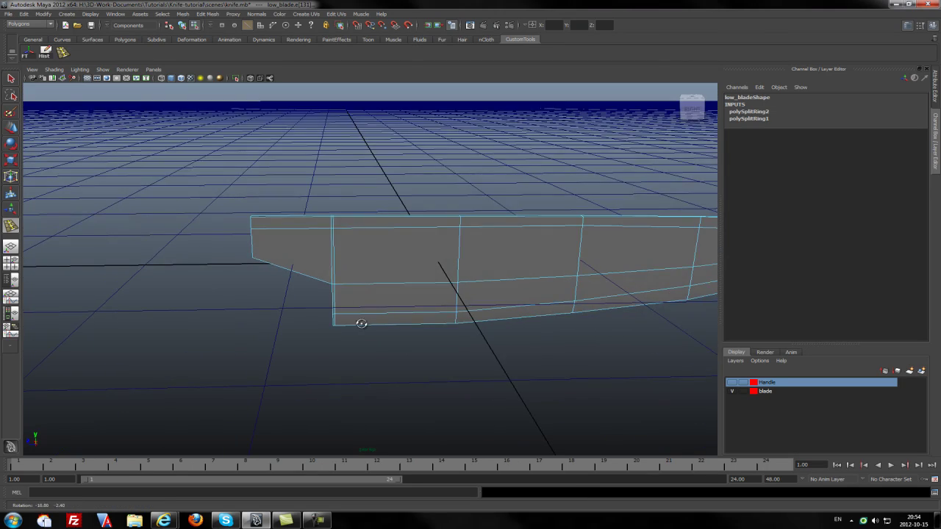
{"action": "left_click_drag", "start_coordinate": [297, 295], "coordinate": [301, 297]}
Check the smoothed result, then insert a lengthwise edge loop along the blade near the spine
{"action": "key", "text": "3"}
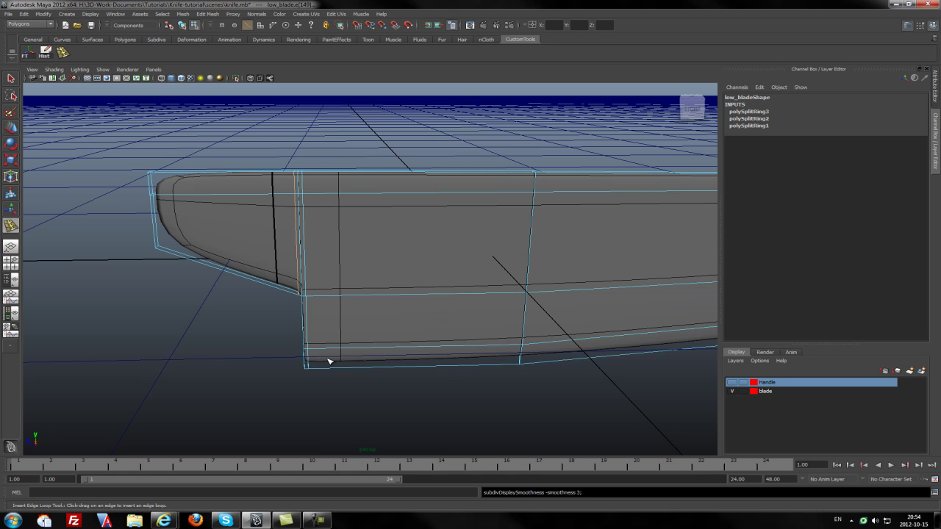
{"action": "key", "text": "1"}
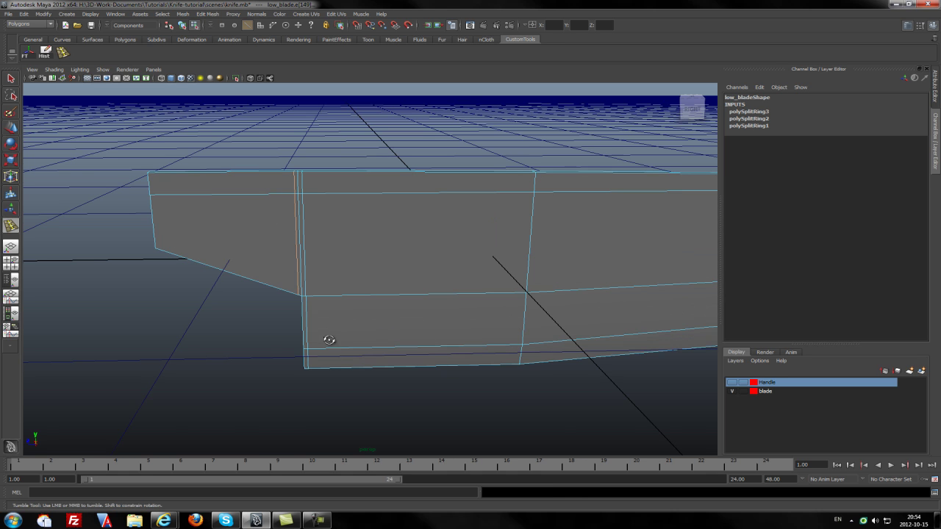
{"action": "left_click_drag", "start_coordinate": [326, 341], "coordinate": [431, 336], "text": "alt"}
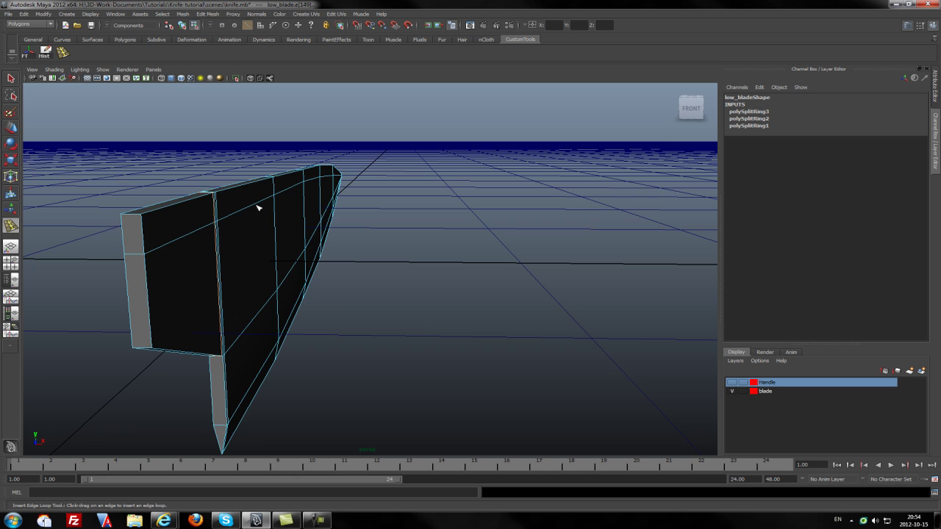
{"action": "left_click_drag", "start_coordinate": [258, 208], "coordinate": [260, 234], "text": "alt"}
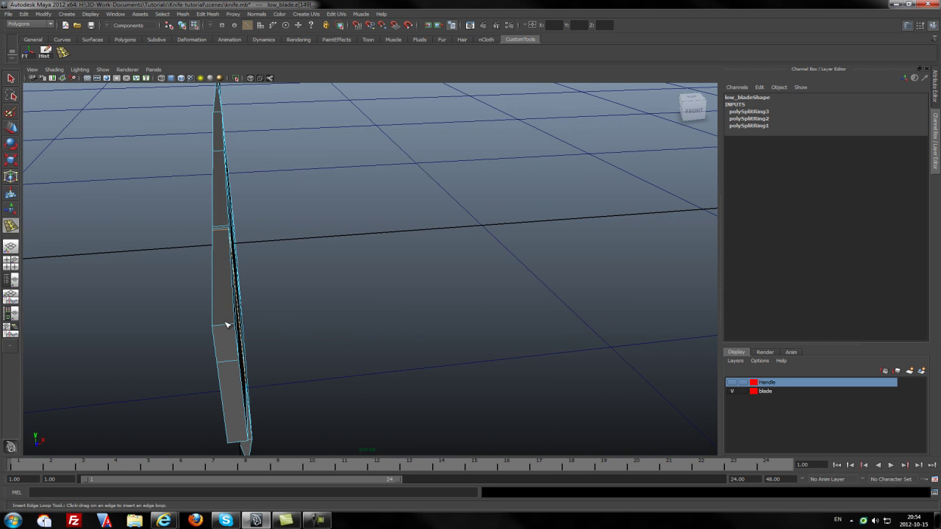
{"action": "left_click_drag", "start_coordinate": [226, 327], "coordinate": [233, 328]}
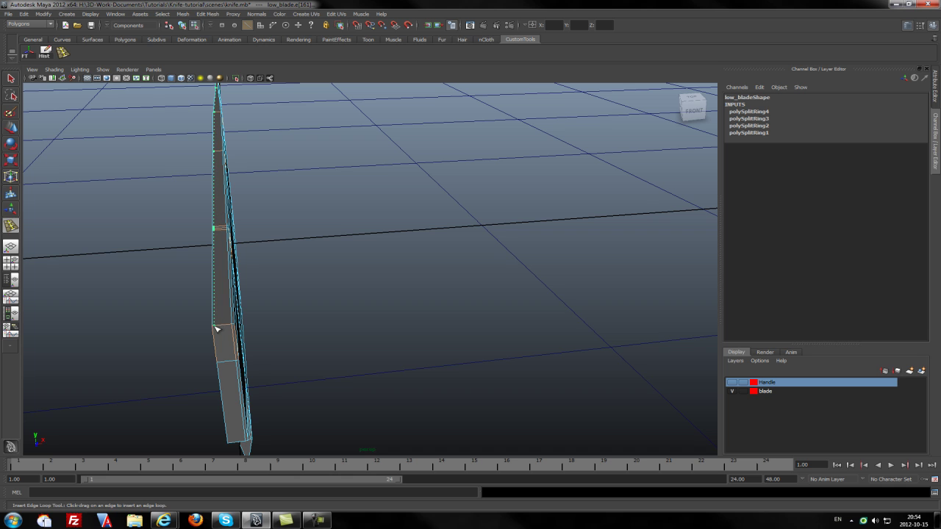
Insert an edge loop across the blade and view it from a close angled side
{"action": "left_click", "coordinate": [217, 329]}
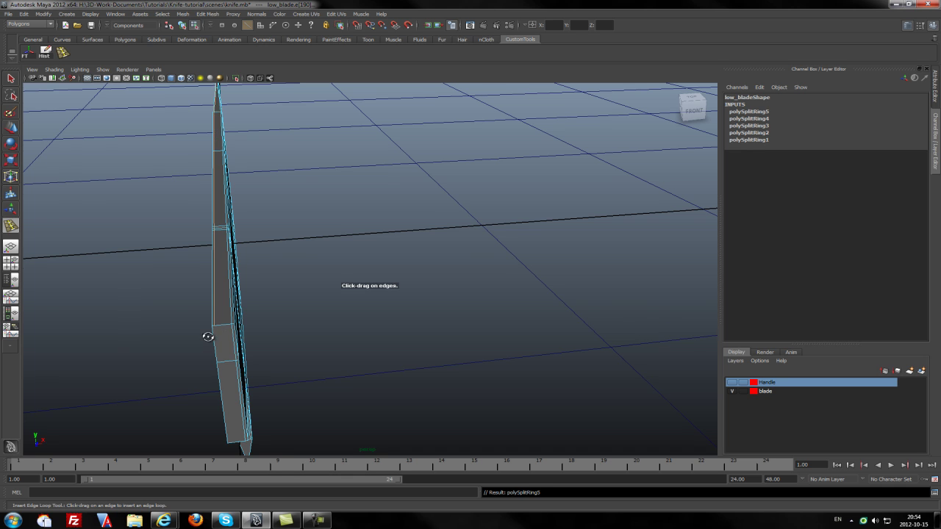
{"action": "left_click_drag", "start_coordinate": [208, 332], "coordinate": [229, 317], "text": "alt"}
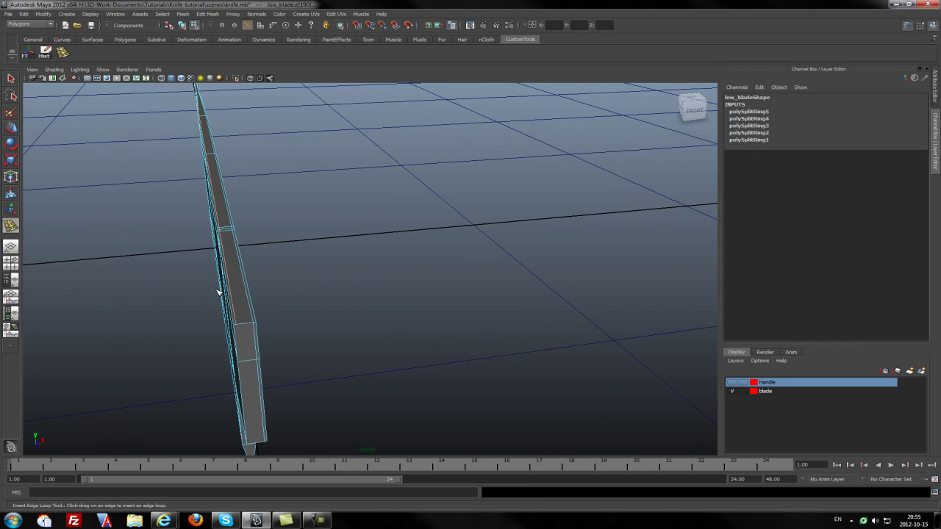
{"action": "left_click_drag", "start_coordinate": [326, 286], "coordinate": [220, 297], "text": "alt"}
{"action": "left_click_drag", "start_coordinate": [262, 225], "coordinate": [254, 275], "text": "alt"}
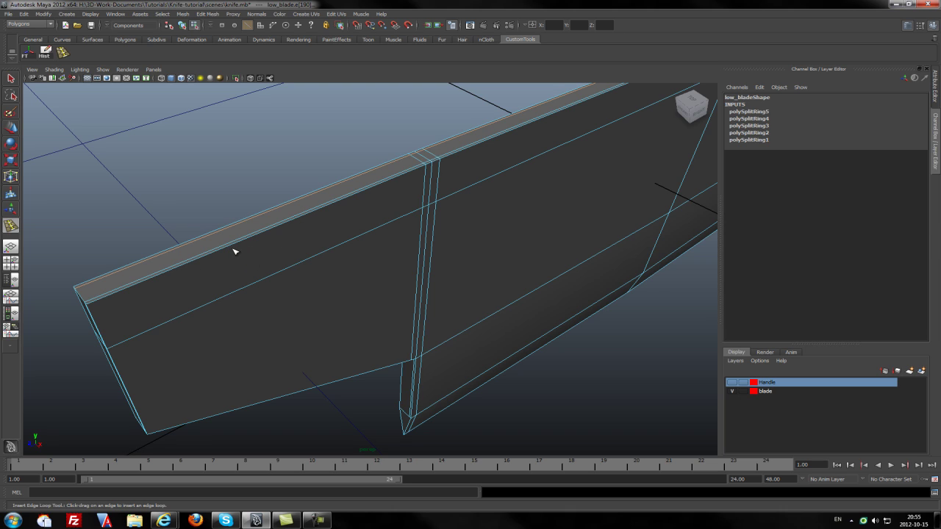
Add an edge loop along the blade's spine and inspect it in smoothed preview
{"action": "key", "text": "3"}
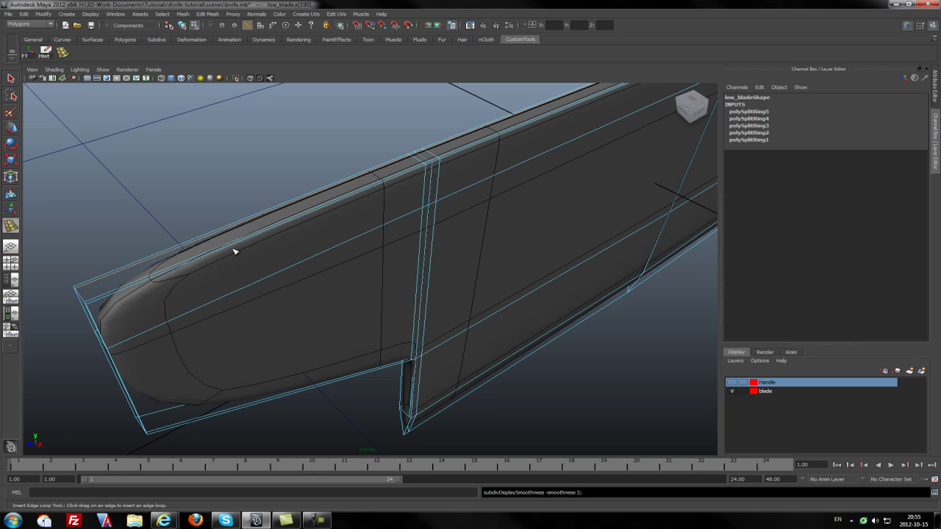
{"action": "key", "text": "1"}
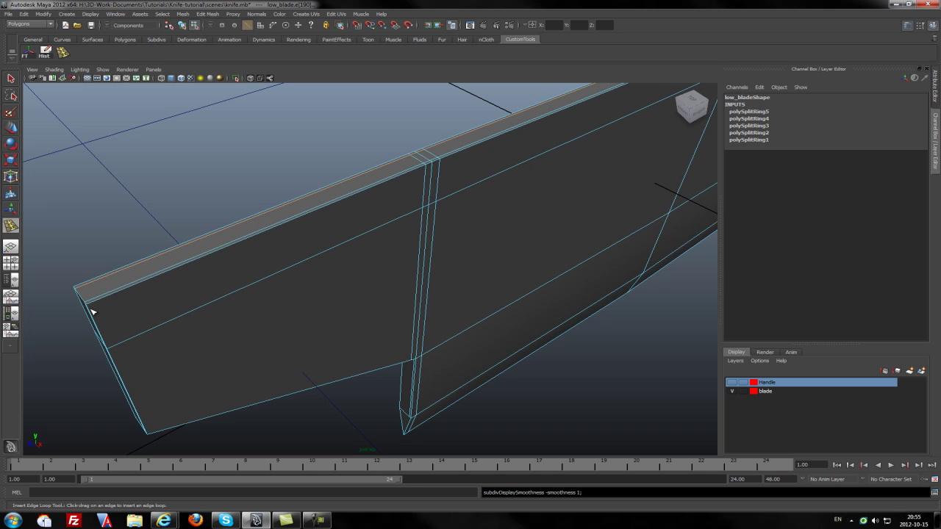
{"action": "left_click_drag", "start_coordinate": [91, 312], "coordinate": [90, 309]}
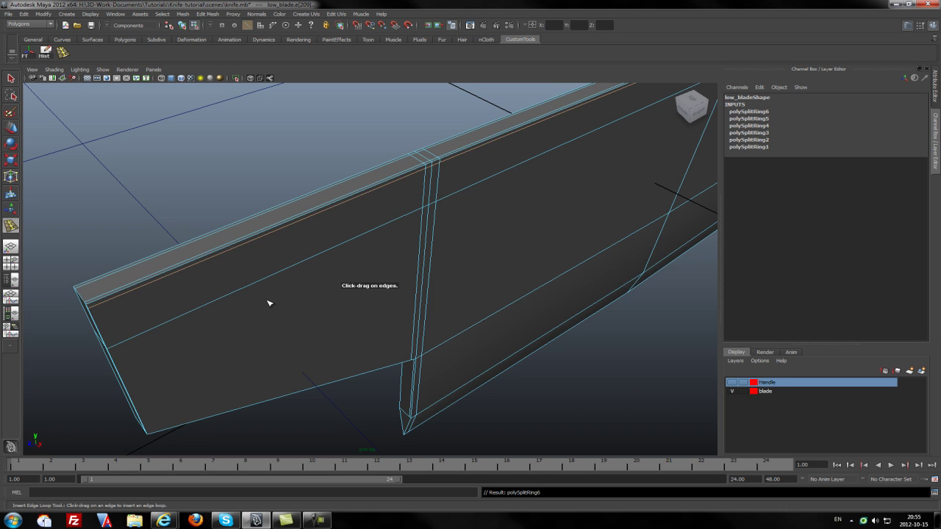
{"action": "key", "text": "3"}
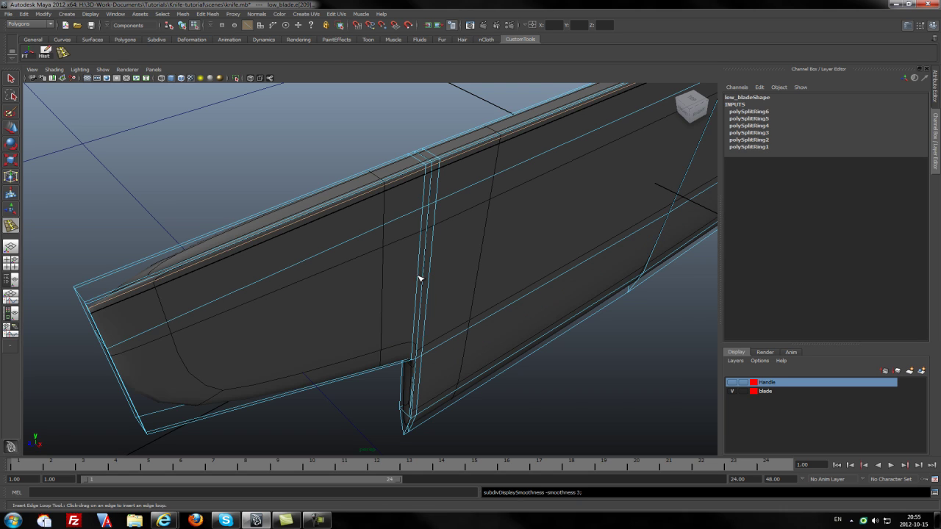
{"action": "left_click_drag", "start_coordinate": [419, 277], "coordinate": [328, 243], "text": "alt"}
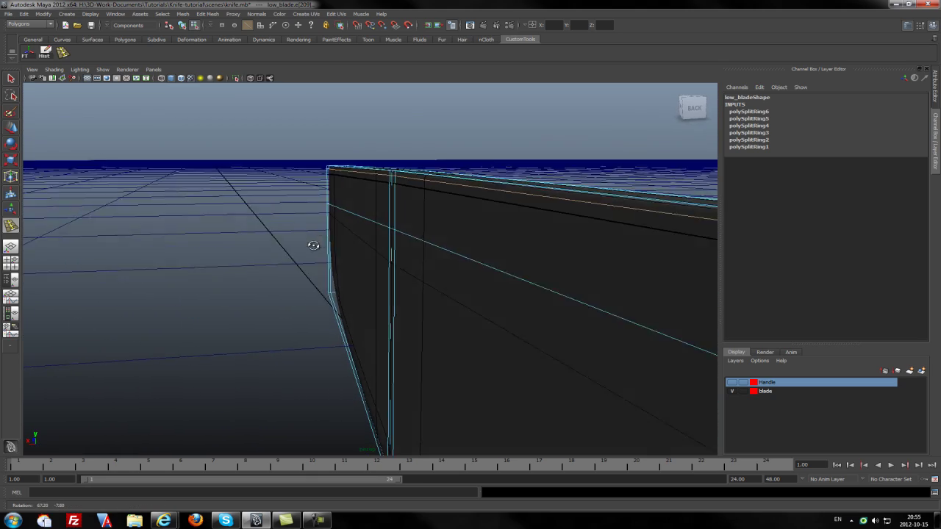
{"action": "left_click_drag", "start_coordinate": [313, 246], "coordinate": [259, 258], "text": "alt"}
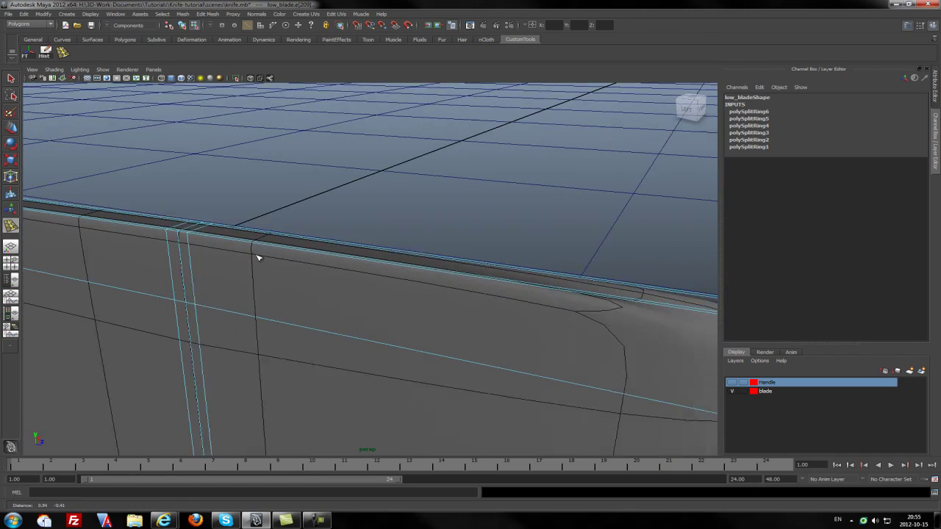
{"action": "right_click_drag", "start_coordinate": [258, 257], "coordinate": [406, 297], "text": "alt"}
Add a second loop hugging the spine edge and inspect the smoothed corner
{"action": "key", "text": "1"}
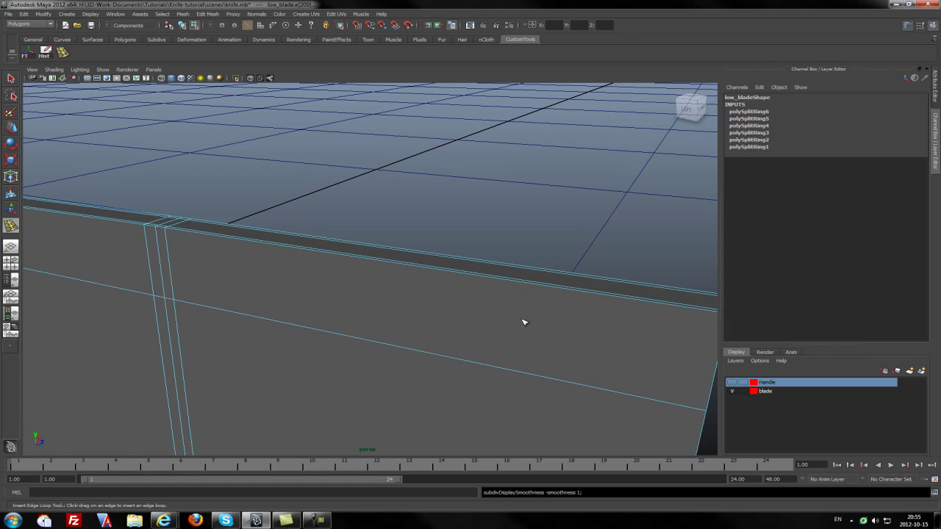
{"action": "middle_click_drag", "start_coordinate": [524, 322], "coordinate": [408, 281], "text": "alt"}
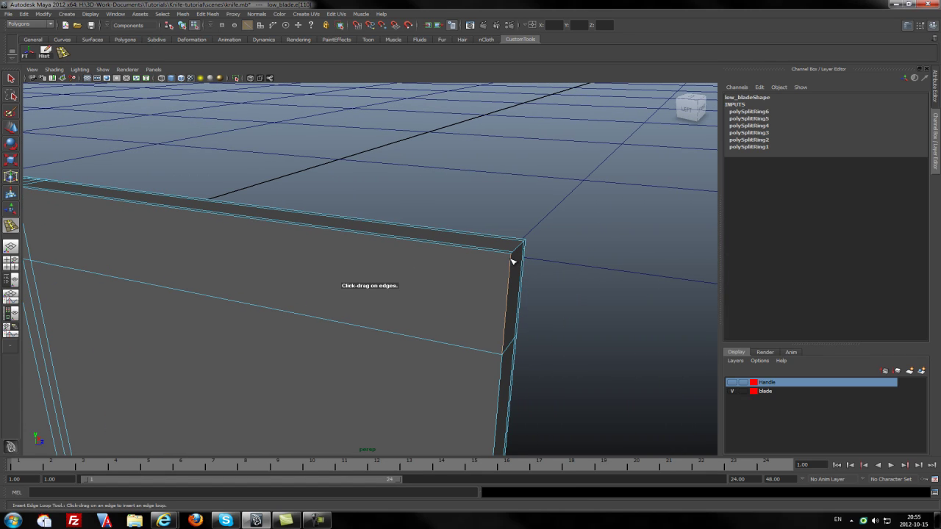
{"action": "left_click_drag", "start_coordinate": [512, 261], "coordinate": [513, 261]}
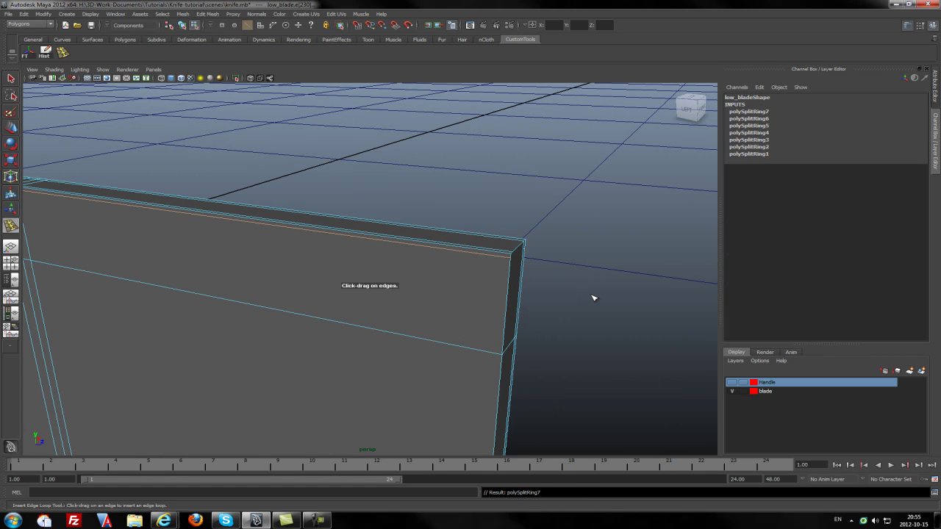
{"action": "key", "text": "3"}
{"action": "left_click_drag", "start_coordinate": [564, 295], "coordinate": [436, 297], "text": "alt"}
Switch the blade to edge component mode with the Select Tool active
{"action": "key", "text": "1"}
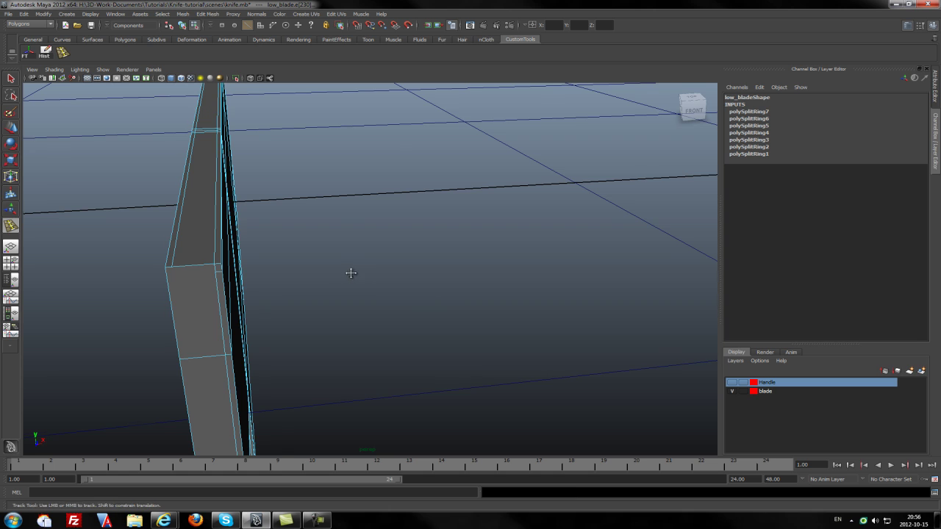
{"action": "left_click_drag", "start_coordinate": [351, 269], "coordinate": [335, 249], "text": "alt"}
{"action": "right_click", "coordinate": [255, 239]}
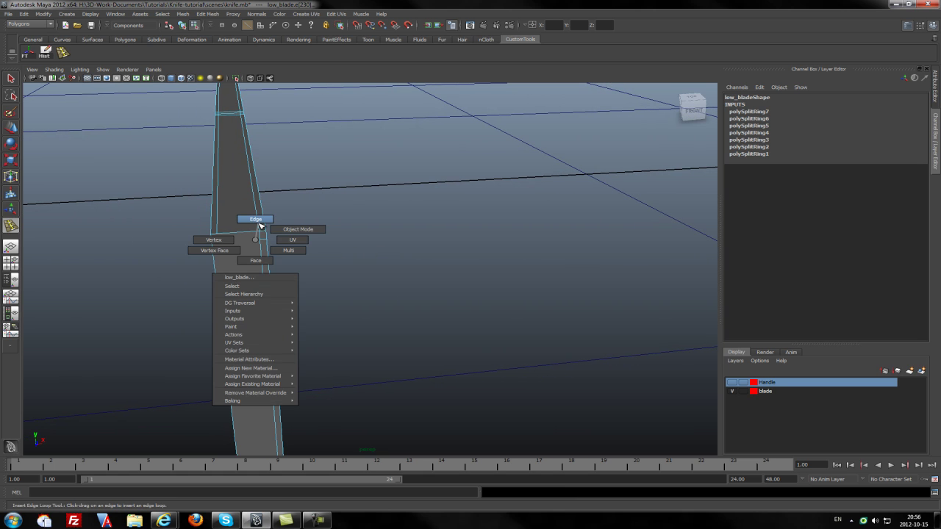
{"action": "left_click", "coordinate": [256, 220]}
{"action": "mouse_move", "coordinate": [268, 245]}
{"action": "left_mouse_down", "text": "alt"}
{"action": "mouse_move", "coordinate": [262, 252]}
{"action": "mouse_move", "coordinate": [277, 252]}
{"action": "mouse_move", "coordinate": [254, 250]}
{"action": "left_mouse_up", "text": "alt"}
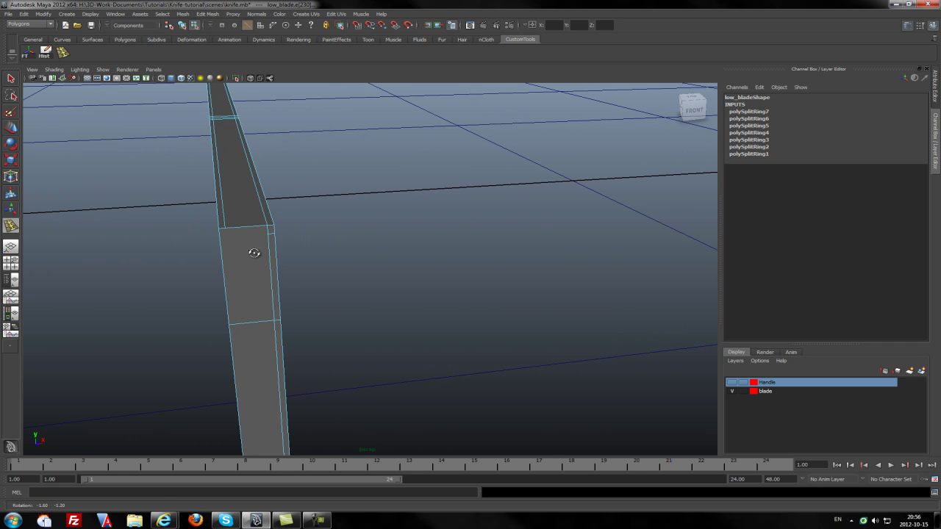
{"action": "right_click", "coordinate": [268, 233]}
{"action": "left_click", "coordinate": [268, 219]}
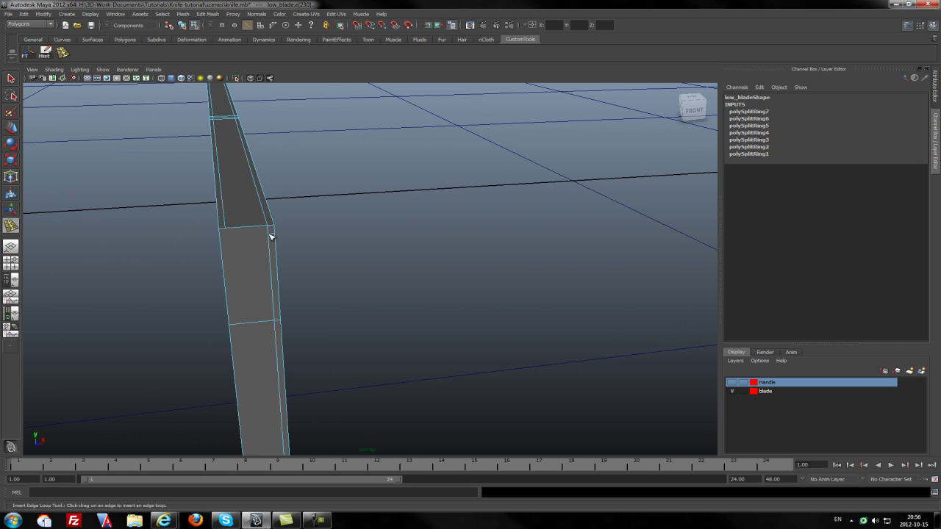
{"action": "key", "text": "q"}
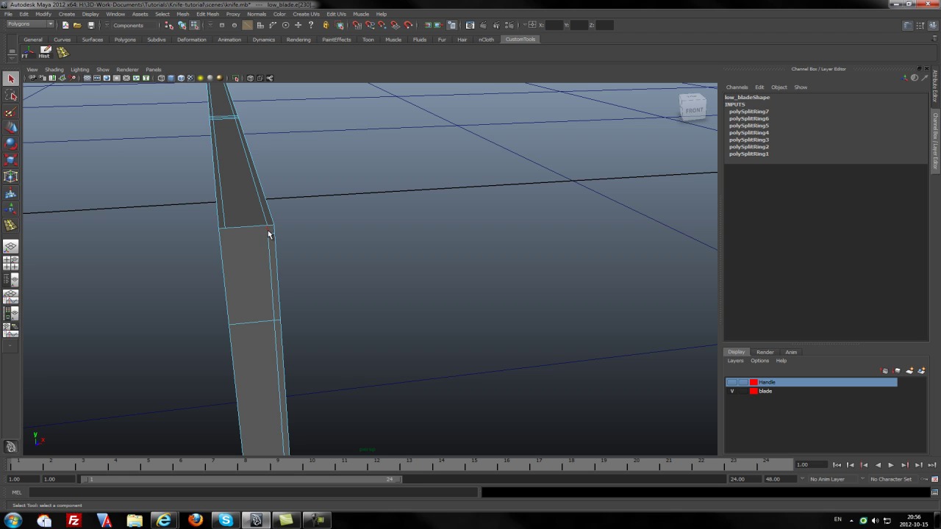
Select the unwanted vertical and lengthwise edges on the blade
{"action": "left_click", "coordinate": [271, 244]}
{"action": "left_click", "coordinate": [269, 245]}
{"action": "left_click_drag", "start_coordinate": [300, 309], "coordinate": [283, 274], "text": "alt"}
{"action": "middle_click_drag", "start_coordinate": [290, 400], "coordinate": [351, 172], "text": "alt"}
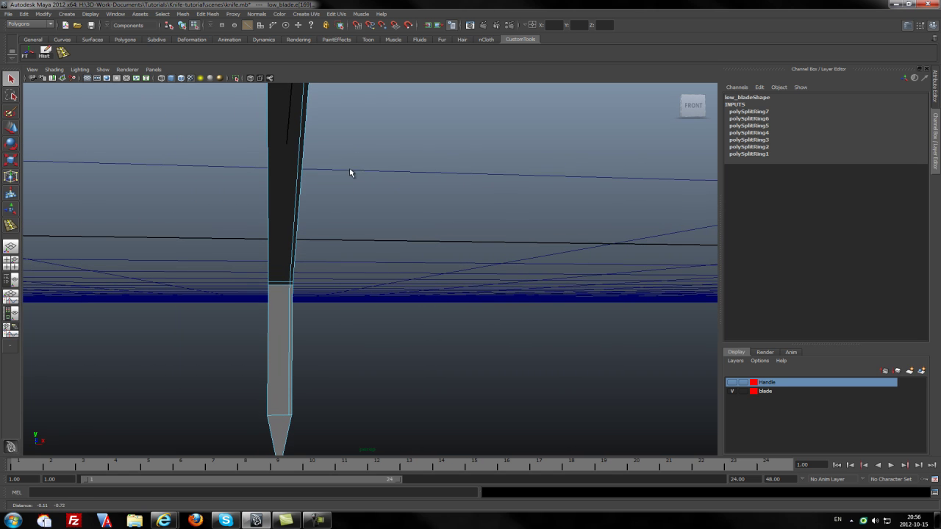
{"action": "left_click", "coordinate": [288, 376]}
{"action": "left_click_drag", "start_coordinate": [287, 377], "coordinate": [324, 239], "text": "alt"}
{"action": "right_click_drag", "start_coordinate": [324, 239], "coordinate": [339, 418], "text": "alt"}
{"action": "left_click_drag", "start_coordinate": [277, 318], "coordinate": [293, 338], "text": "alt"}
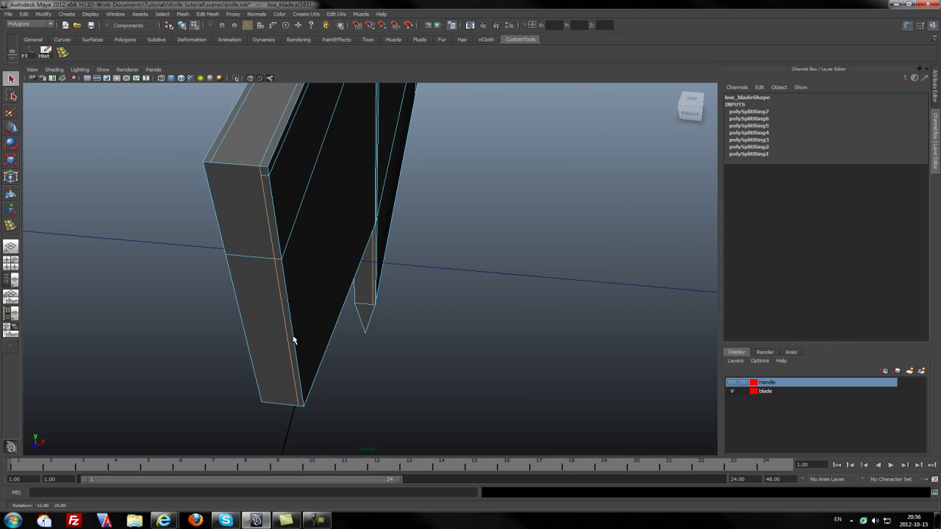
Delete the selected edges with Edit Mesh > Delete Edge/Vertex
{"action": "left_click", "coordinate": [207, 14]}
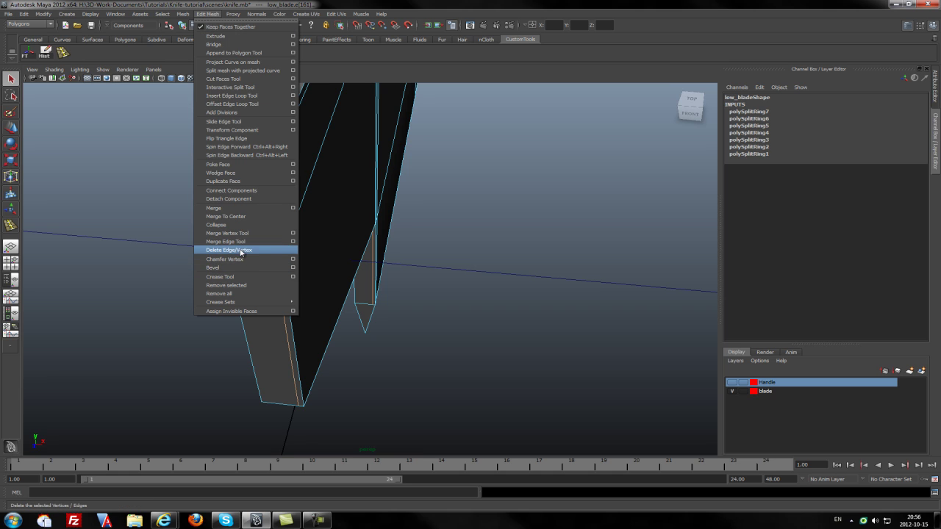
{"action": "left_click", "coordinate": [237, 250]}
{"action": "left_click_drag", "start_coordinate": [247, 254], "coordinate": [211, 231], "text": "alt"}
Inspect the smoothed blade up close after the edge deletion
{"action": "key", "text": "3"}
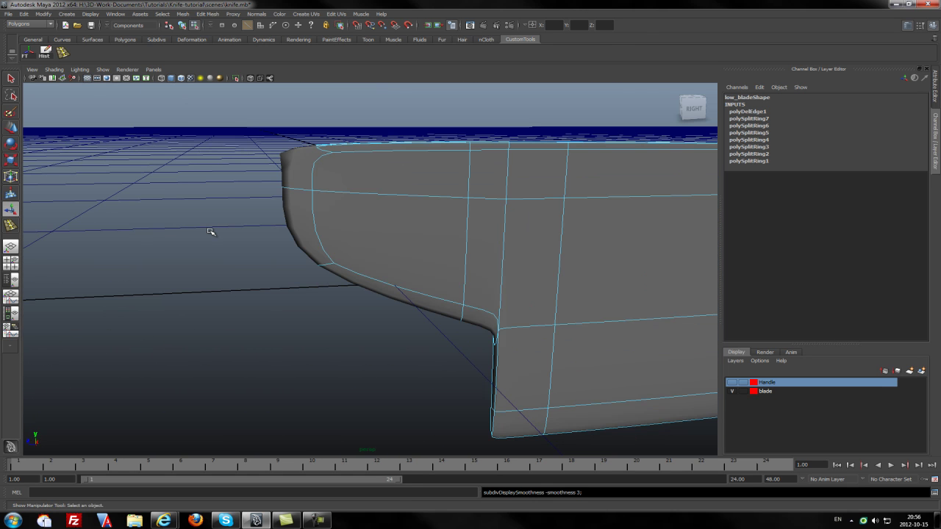
{"action": "left_click_drag", "start_coordinate": [424, 257], "coordinate": [289, 262], "text": "alt"}
{"action": "right_click_drag", "start_coordinate": [289, 262], "coordinate": [328, 270], "text": "alt"}
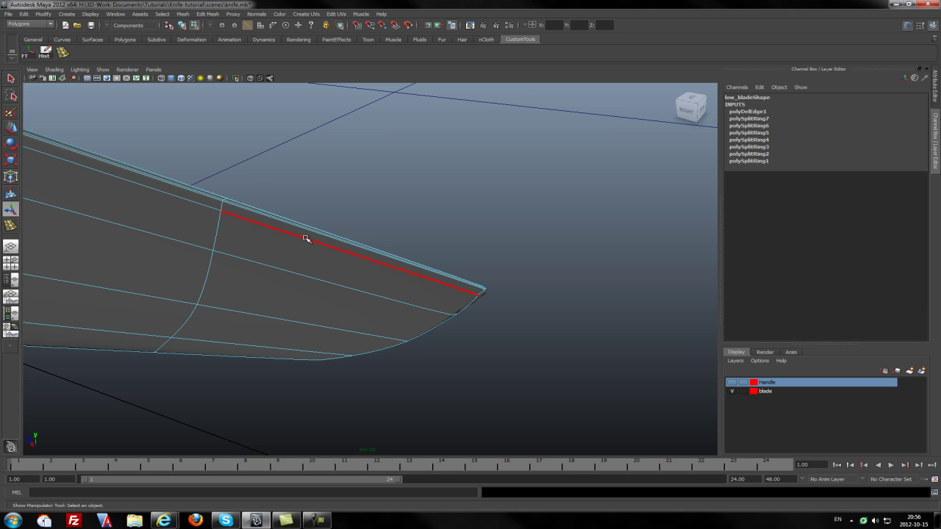
{"action": "mouse_move", "coordinate": [307, 239]}
{"action": "left_mouse_down", "text": "alt"}
{"action": "mouse_move", "coordinate": [349, 284]}
{"action": "mouse_move", "coordinate": [245, 189]}
{"action": "mouse_move", "coordinate": [316, 206]}
{"action": "mouse_move", "coordinate": [337, 223]}
{"action": "mouse_move", "coordinate": [272, 211]}
{"action": "mouse_move", "coordinate": [313, 194]}
{"action": "mouse_move", "coordinate": [412, 265]}
{"action": "mouse_move", "coordinate": [293, 239]}
{"action": "left_mouse_up", "text": "alt"}
{"action": "right_click_drag", "start_coordinate": [293, 239], "coordinate": [297, 203], "text": "alt"}
{"action": "left_click_drag", "start_coordinate": [297, 203], "coordinate": [294, 211], "text": "alt"}
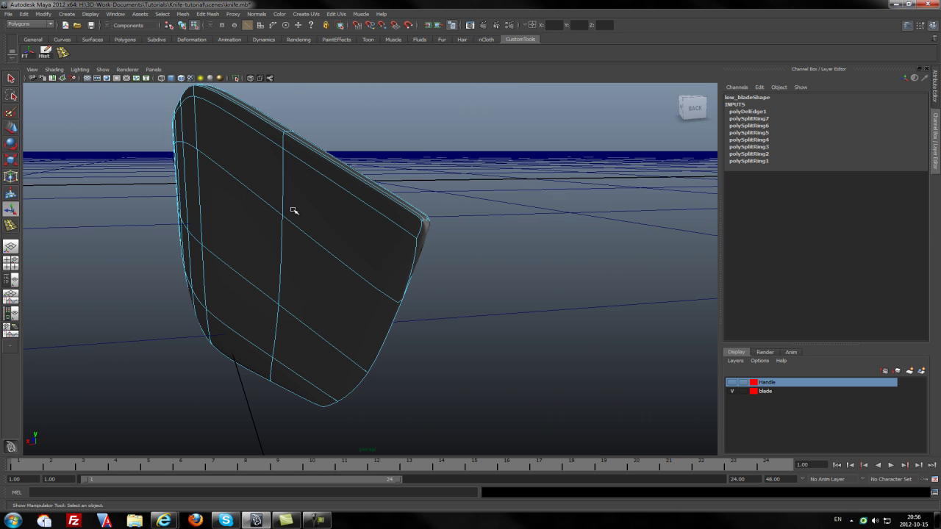
Back in the low-poly cage, select the edge near the blade tip
{"action": "key", "text": "1"}
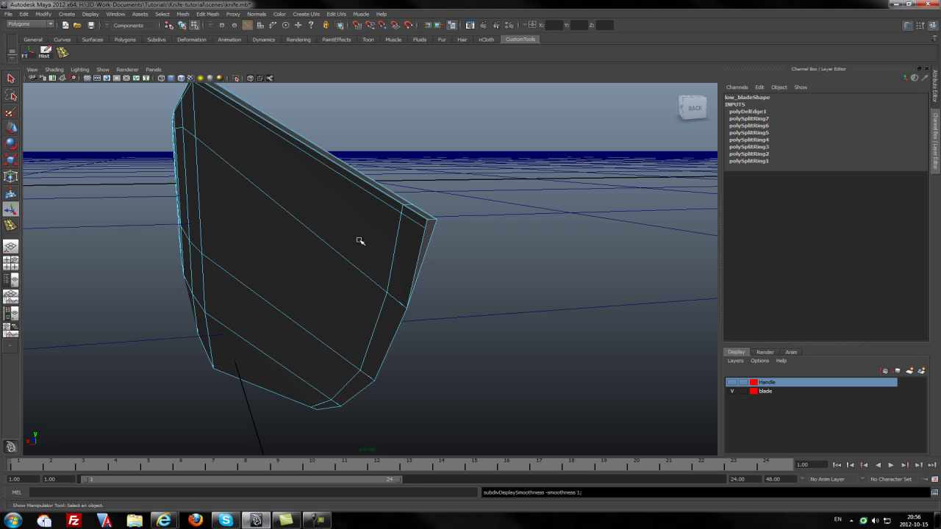
{"action": "left_click", "coordinate": [413, 222]}
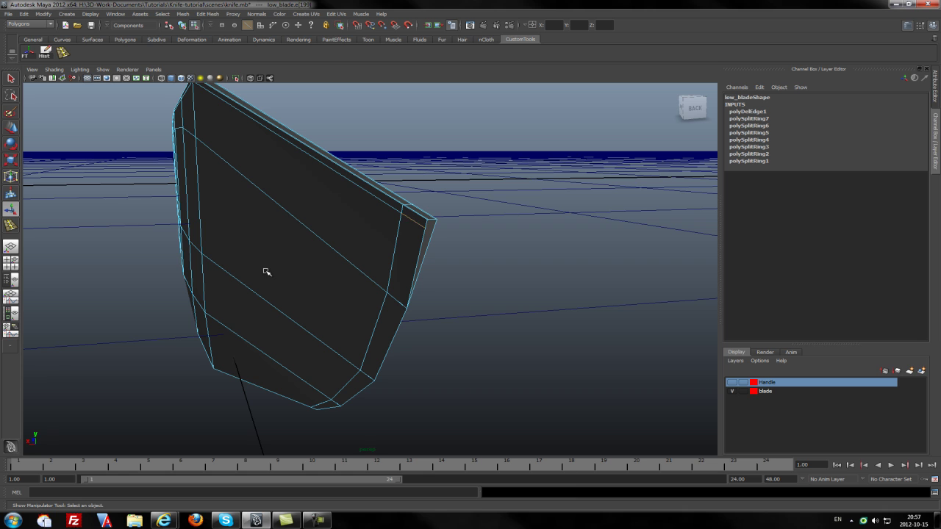
{"action": "scroll", "coordinate": [380, 277], "scroll_direction": "up", "scroll_amount": 3}
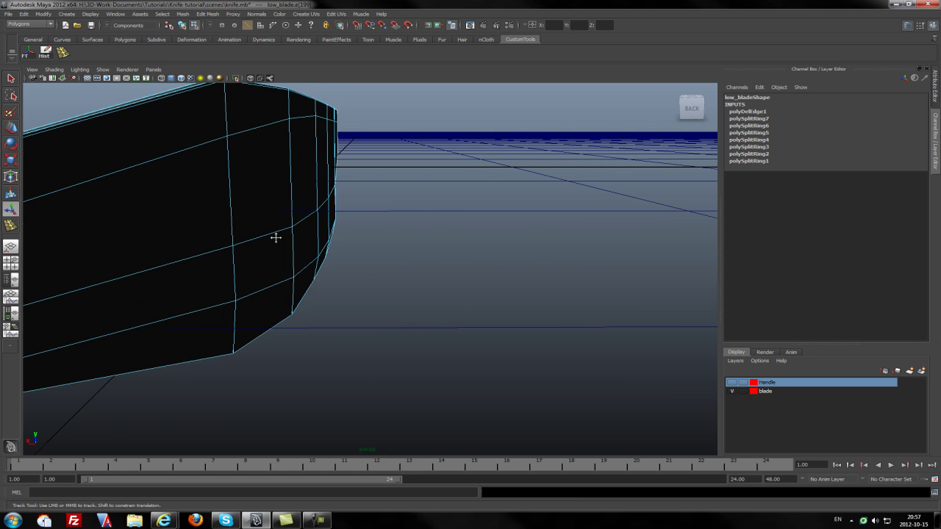
{"action": "left_click_drag", "start_coordinate": [275, 235], "coordinate": [363, 237], "text": "alt"}
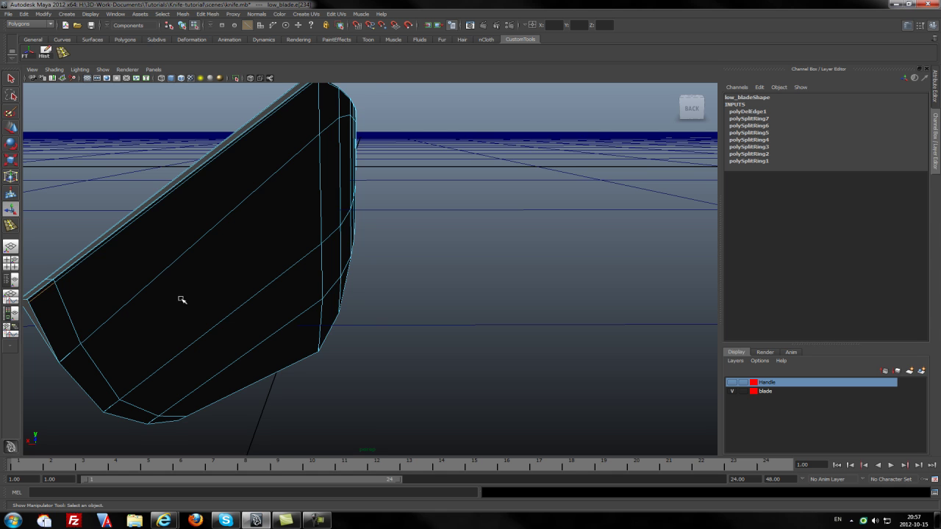
{"action": "mouse_move", "coordinate": [182, 300]}
{"action": "left_mouse_down", "text": "alt"}
{"action": "mouse_move", "coordinate": [213, 301]}
{"action": "mouse_move", "coordinate": [200, 298]}
{"action": "left_mouse_up", "text": "alt"}
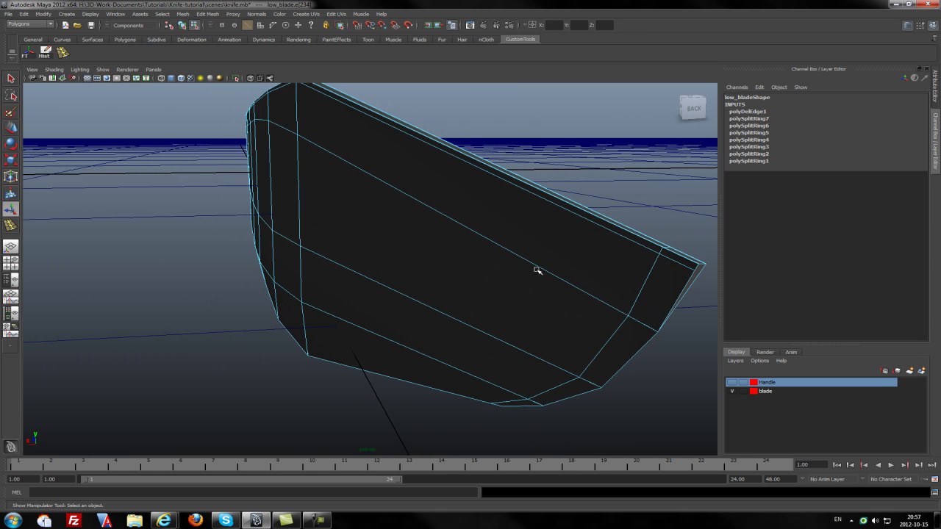
{"action": "left_click", "coordinate": [663, 262]}
{"action": "key", "text": "t"}
Delete the selected tip edge with Edit Mesh > Delete Edge/Vertex
{"action": "left_click", "coordinate": [208, 14]}
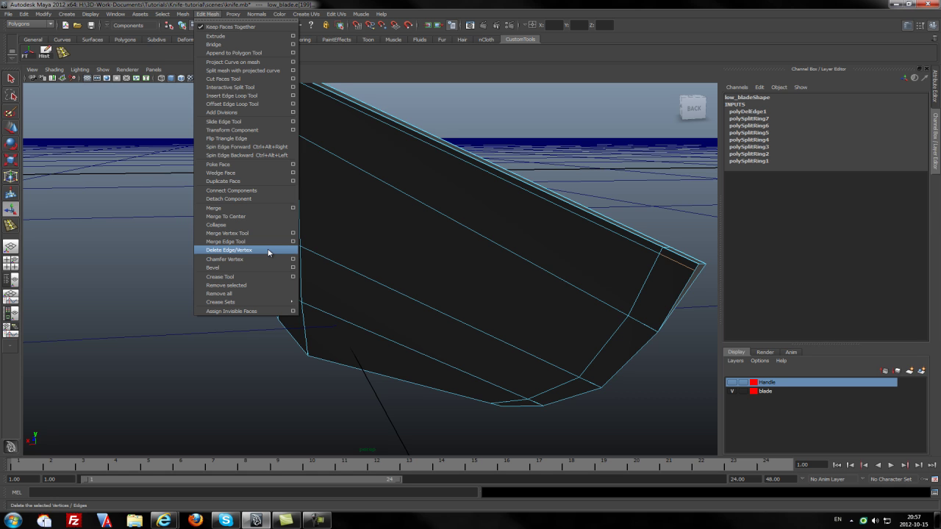
{"action": "left_click", "coordinate": [268, 251]}
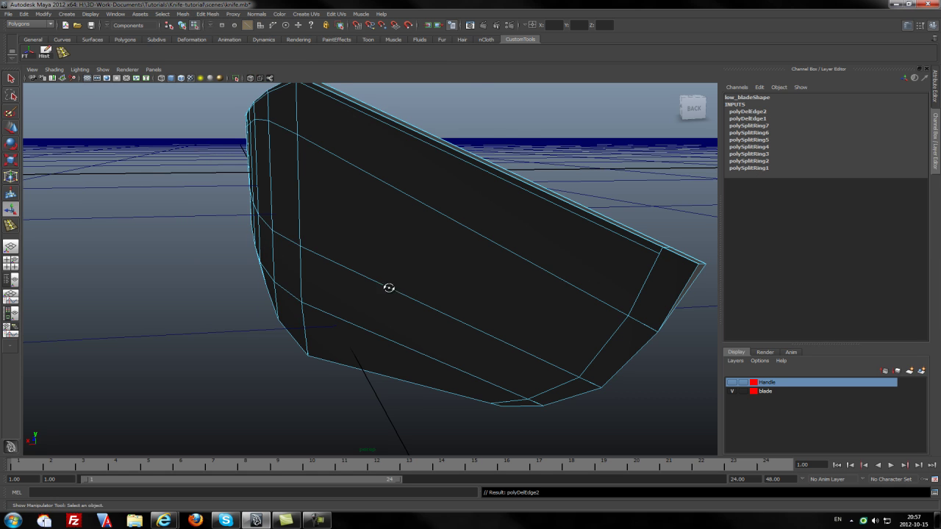
{"action": "left_click_drag", "start_coordinate": [389, 287], "coordinate": [269, 277], "text": "alt"}
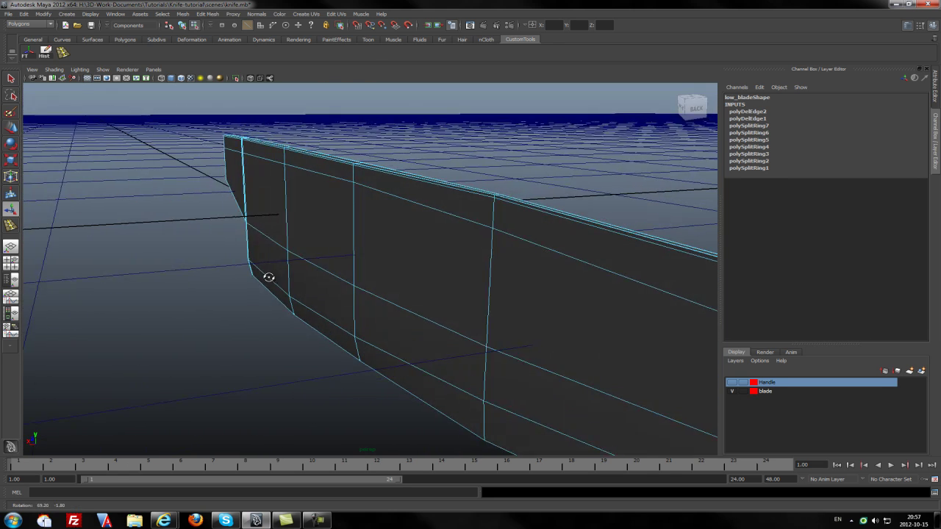
{"action": "scroll", "coordinate": [269, 278], "scroll_direction": "down", "scroll_amount": 5}
{"action": "scroll", "coordinate": [269, 277], "scroll_direction": "up", "scroll_amount": 4}
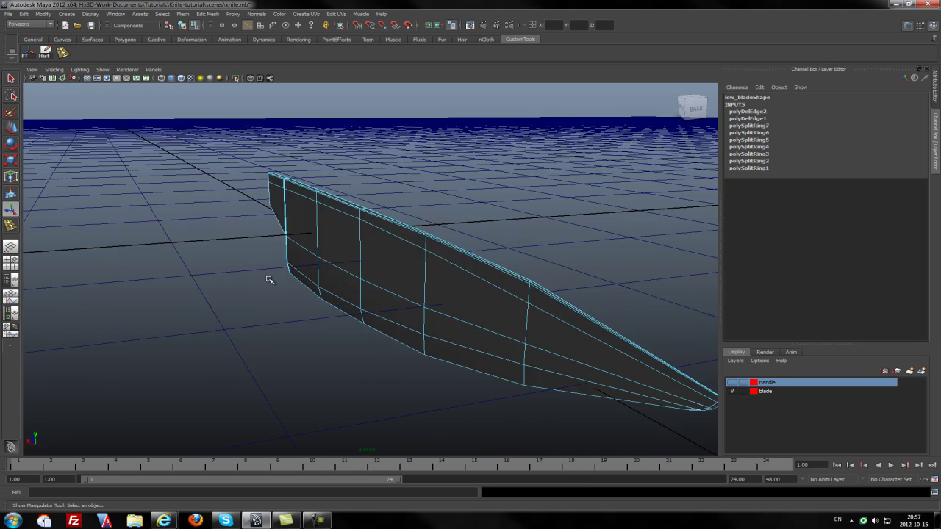
{"action": "scroll", "coordinate": [280, 280], "scroll_direction": "down", "scroll_amount": 2}
{"action": "scroll", "coordinate": [291, 281], "scroll_direction": "up", "scroll_amount": 2}
Undo that edge deletion and reselect the whole blade in object mode
{"action": "key", "text": "ctrl+z"}
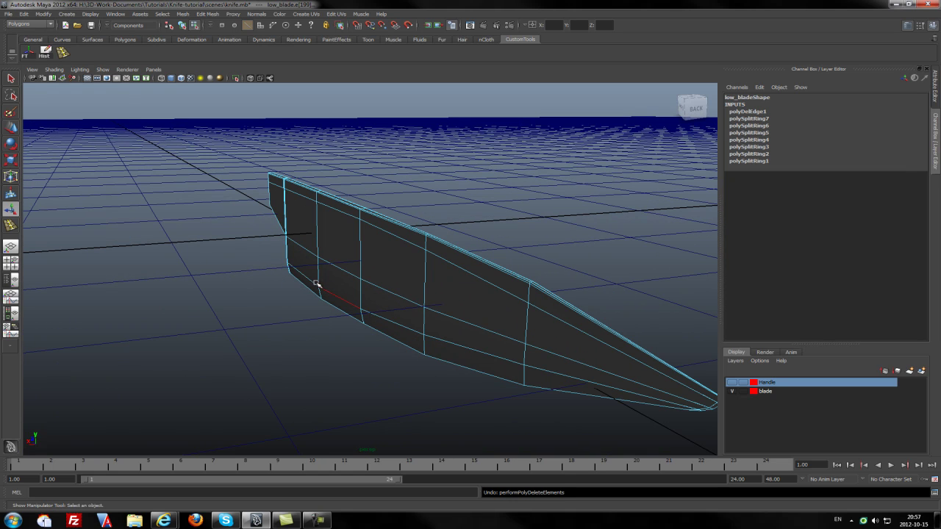
{"action": "key", "text": "bracketleft"}
{"action": "key", "text": "bracketleft"}
{"action": "key", "text": "bracketleft"}
{"action": "key", "text": "bracketleft"}
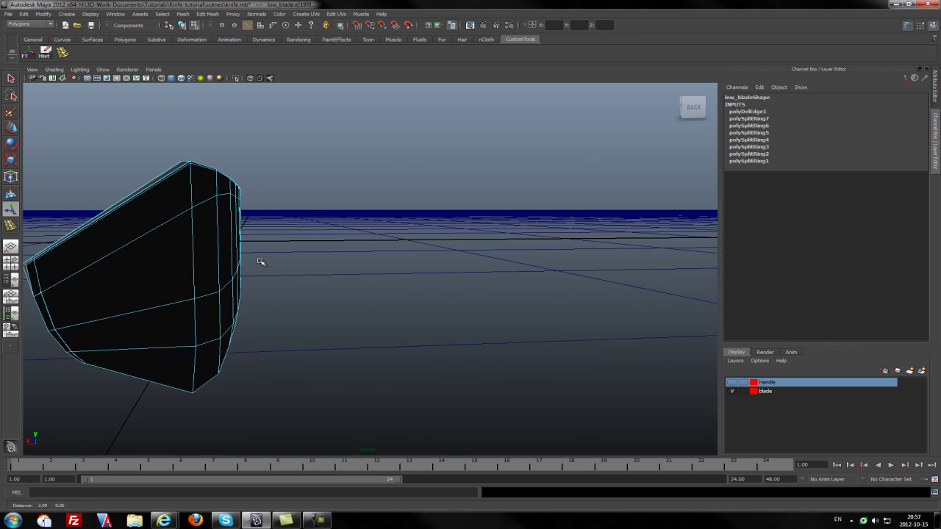
{"action": "left_click_drag", "start_coordinate": [210, 269], "coordinate": [221, 270], "text": "alt"}
{"action": "key", "text": "bracketleft"}
{"action": "key", "text": "bracketleft"}
{"action": "key", "text": "bracketleft"}
{"action": "key", "text": "bracketleft"}
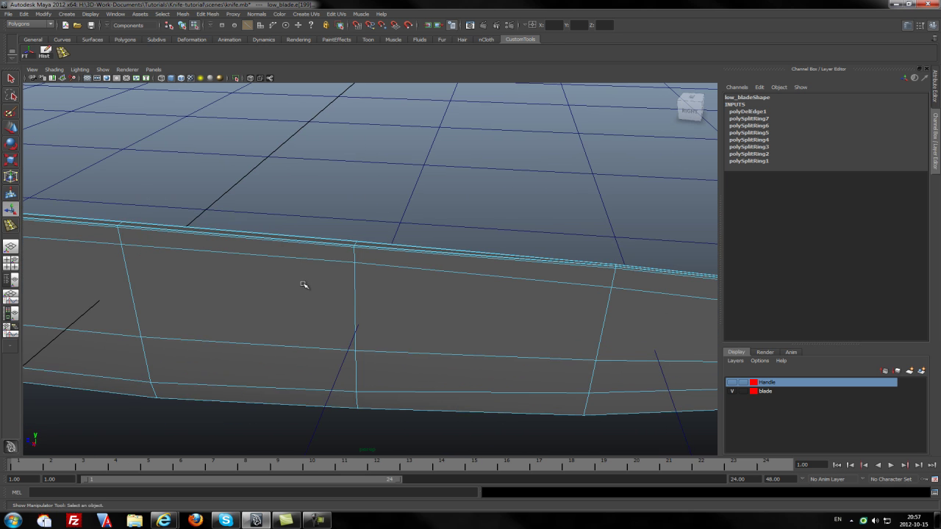
{"action": "right_click_drag", "start_coordinate": [299, 281], "coordinate": [304, 257]}
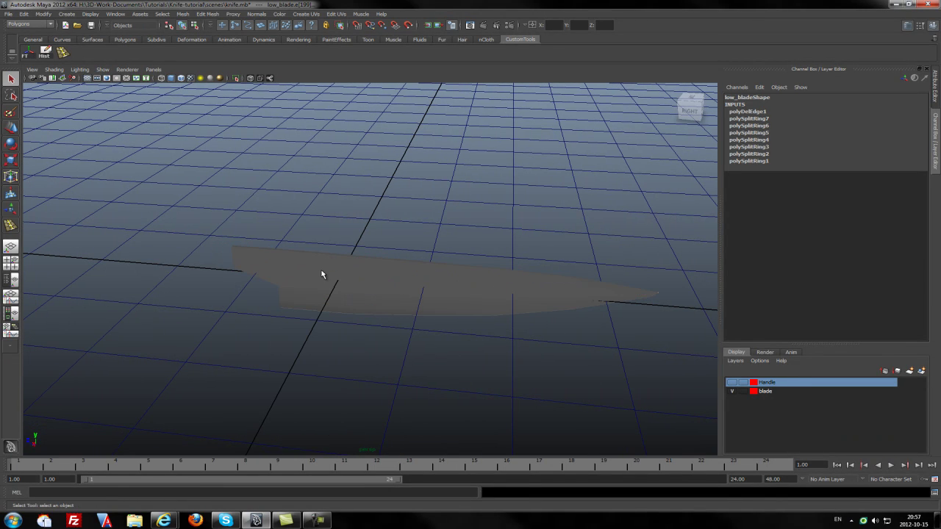
{"action": "left_click", "coordinate": [319, 292]}
{"action": "scroll", "coordinate": [317, 301], "scroll_direction": "up", "scroll_amount": 3}
{"action": "left_click_drag", "start_coordinate": [317, 303], "coordinate": [284, 301], "text": "alt"}
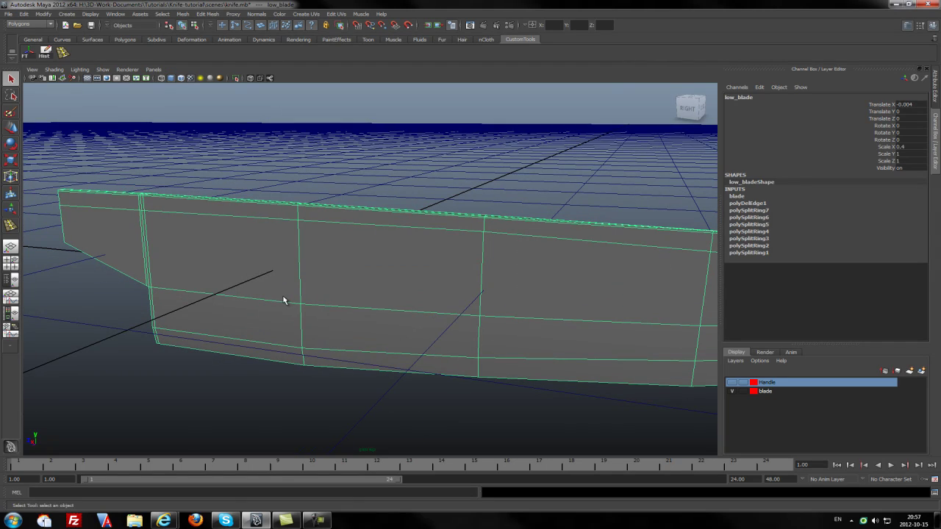
Create a polygon sphere, scale it to 0.544 and raise it against the blade
{"action": "left_click", "coordinate": [125, 39]}
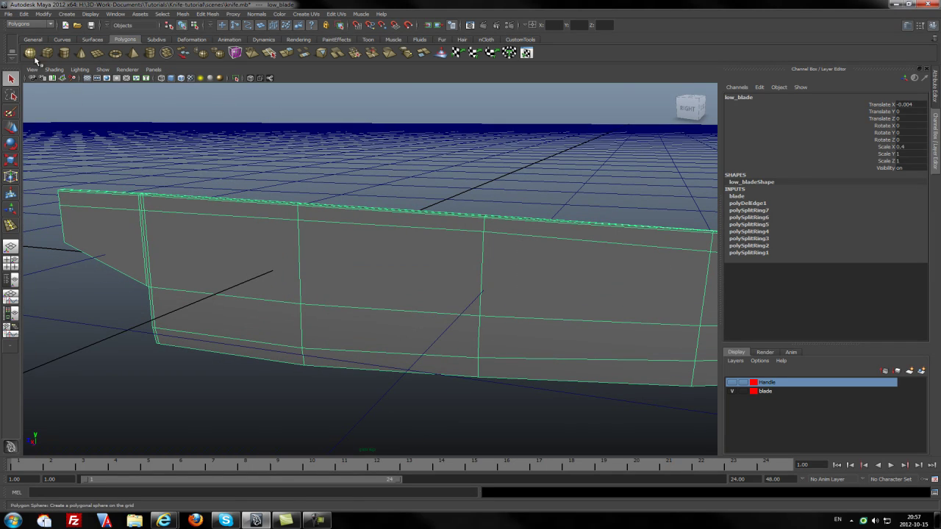
{"action": "left_click", "coordinate": [35, 57]}
{"action": "left_click_drag", "start_coordinate": [315, 223], "coordinate": [262, 307], "text": "alt"}
{"action": "key", "text": "r"}
{"action": "key", "text": "w"}
{"action": "left_click_drag", "start_coordinate": [301, 275], "coordinate": [192, 274]}
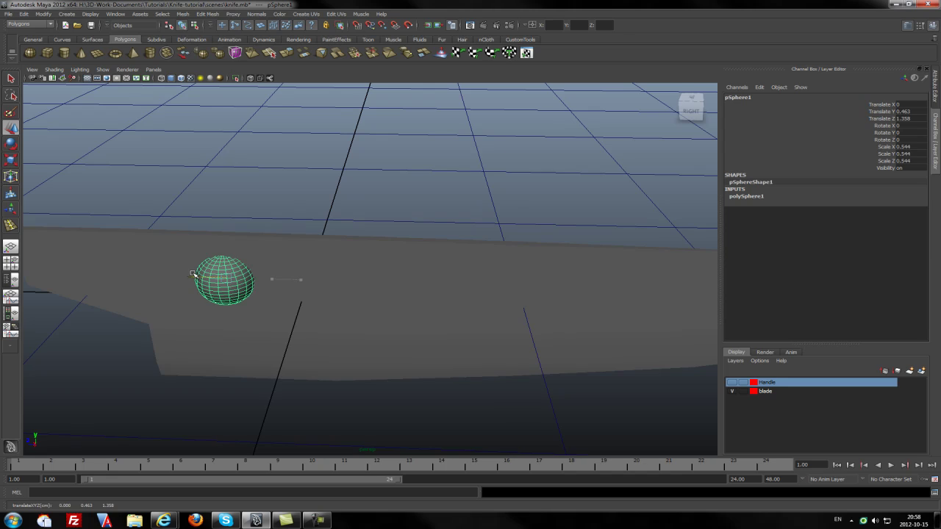
Switch selection between the blade and sphere, ending with the sphere selected
{"action": "left_click", "coordinate": [378, 269]}
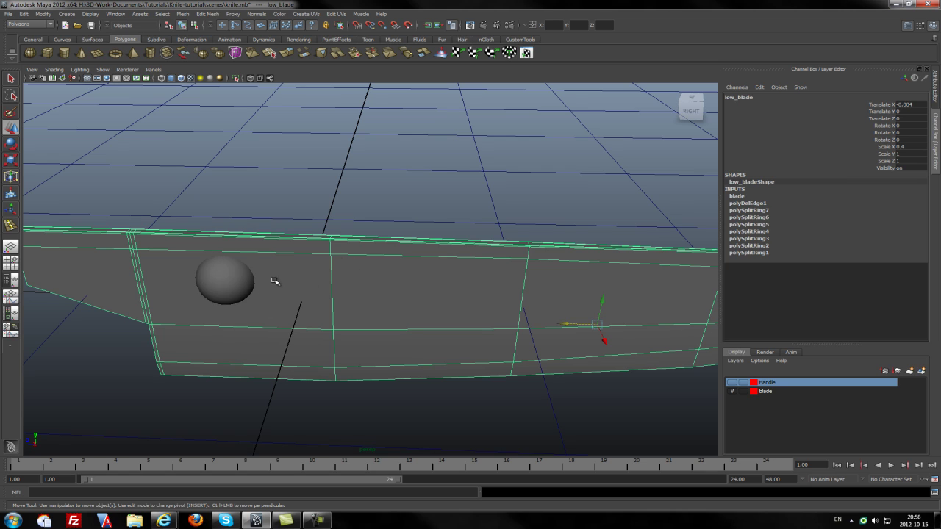
{"action": "left_click", "coordinate": [215, 276]}
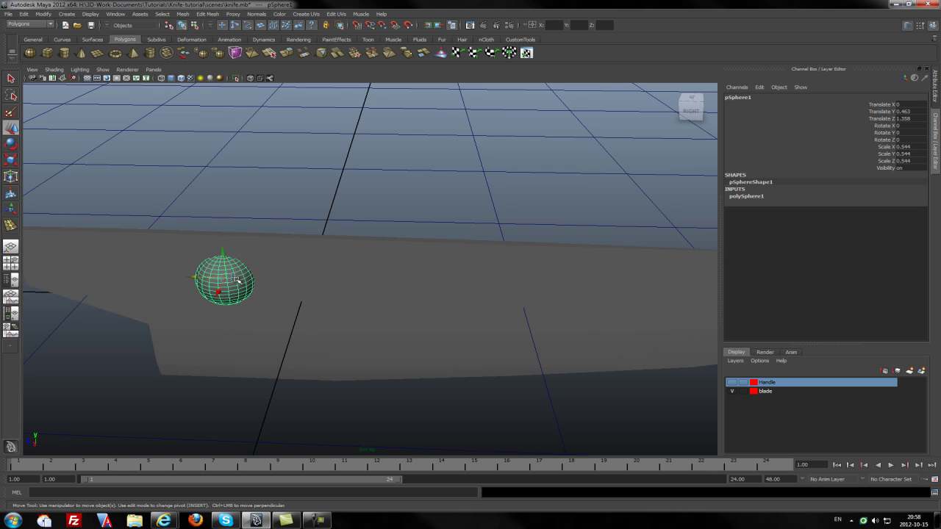
{"action": "left_click", "coordinate": [352, 273]}
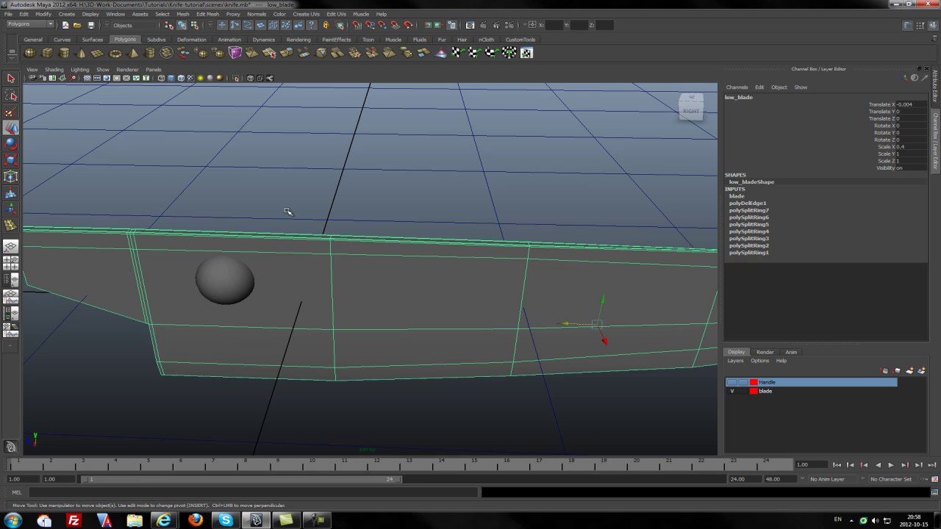
{"action": "left_click_drag", "start_coordinate": [287, 211], "coordinate": [444, 304]}
{"action": "left_click", "coordinate": [221, 283]}
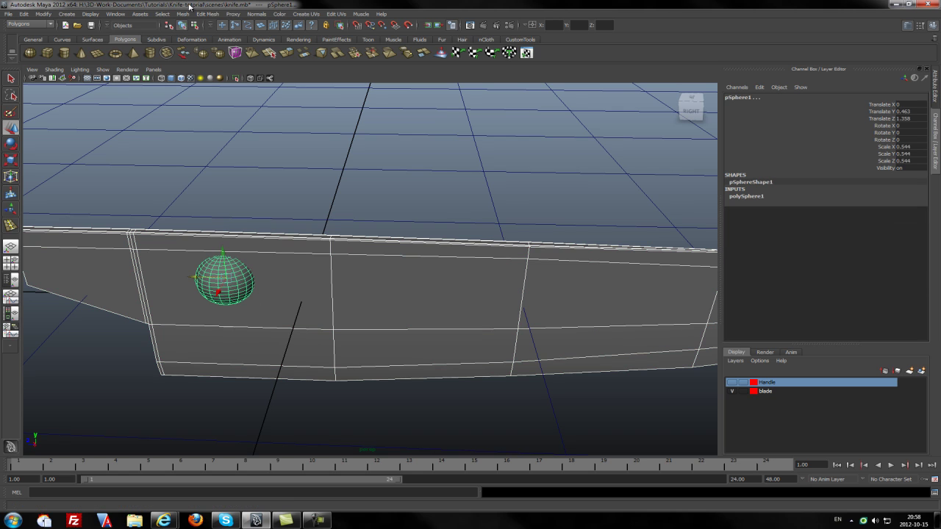
Tear off the Mesh > Booleans menu into a floating window beside the viewport
{"action": "left_click", "coordinate": [183, 15]}
{"action": "mouse_move", "coordinate": [224, 54]}
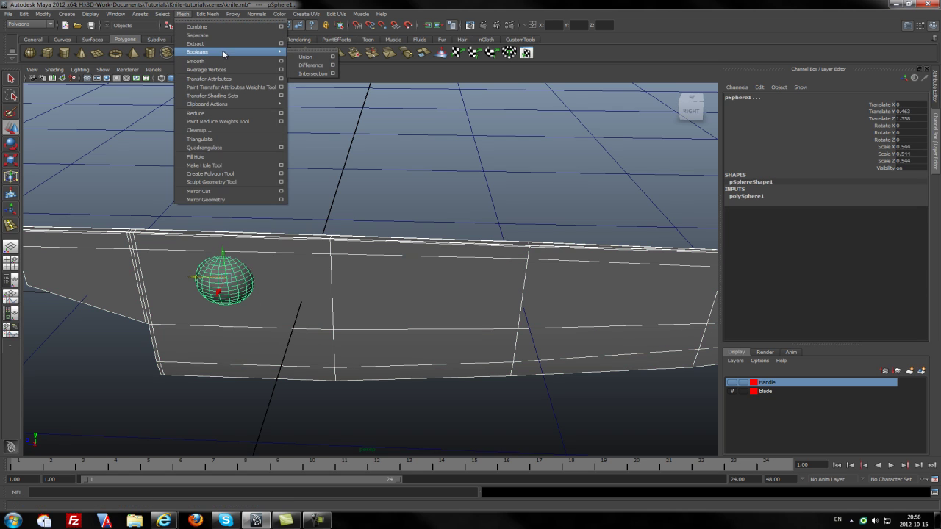
{"action": "left_click", "coordinate": [307, 53]}
{"action": "left_click_drag", "start_coordinate": [308, 44], "coordinate": [576, 41]}
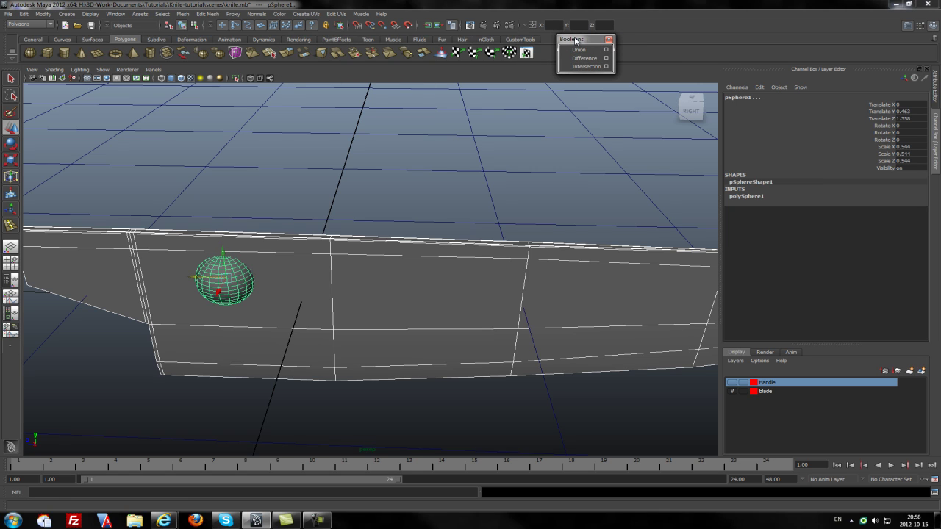
{"action": "left_click", "coordinate": [182, 15]}
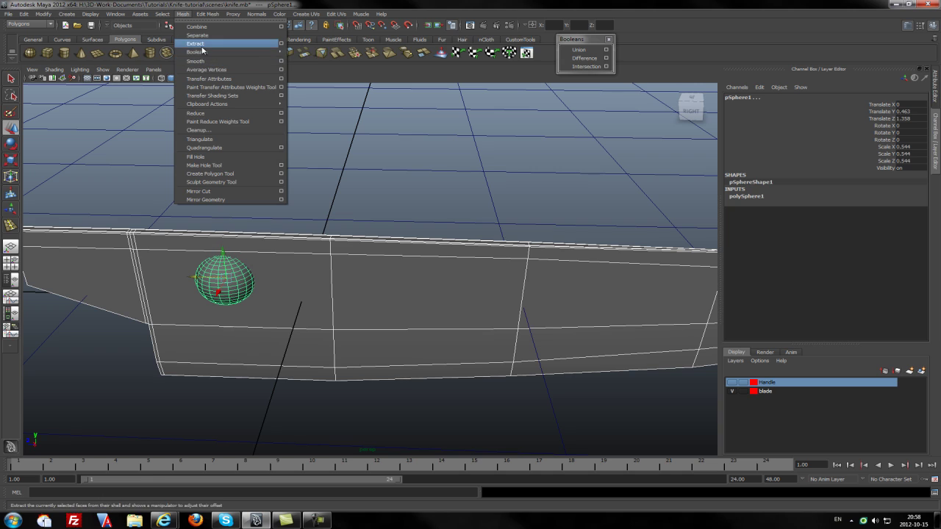
{"action": "mouse_move", "coordinate": [204, 53]}
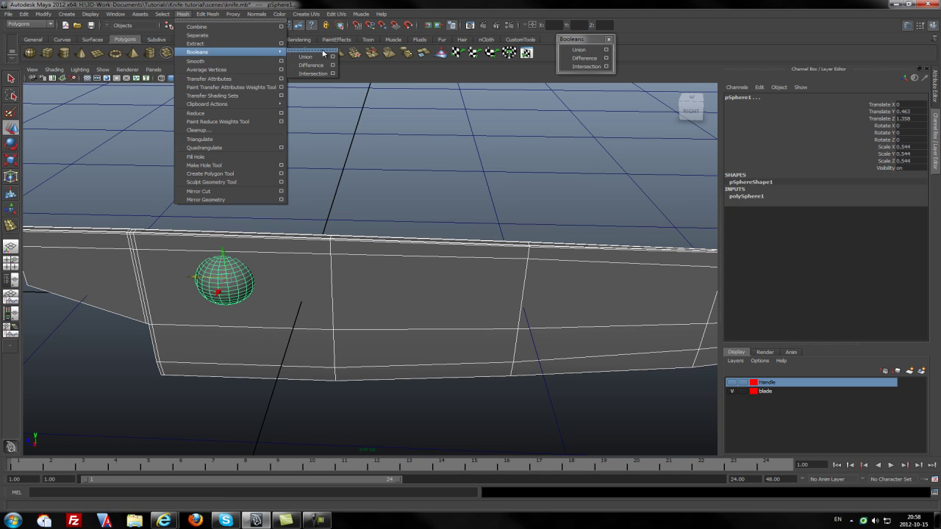
{"action": "left_click", "coordinate": [579, 44]}
{"action": "left_click", "coordinate": [391, 91]}
{"action": "left_click_drag", "start_coordinate": [582, 45], "coordinate": [501, 83]}
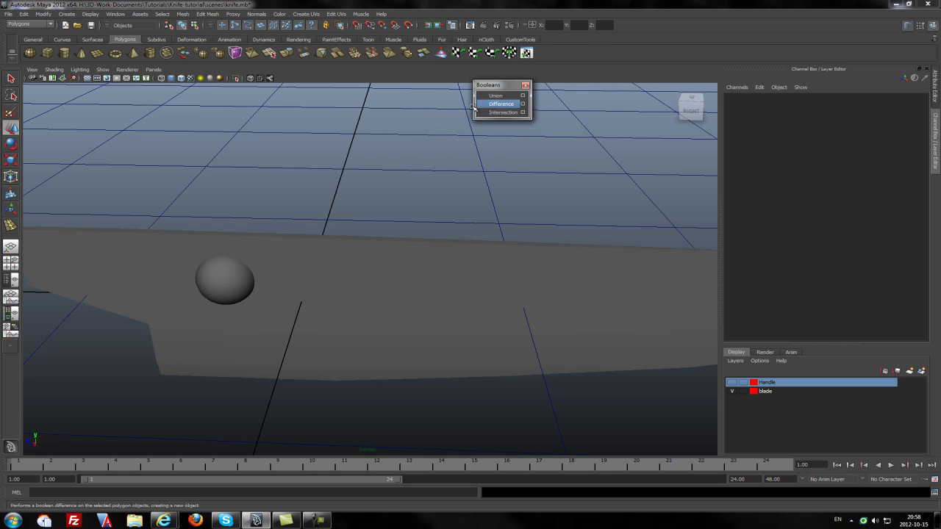
Subtract the sphere from the blade with Boolean Difference, inspect the hole, then undo it
{"action": "left_click", "coordinate": [222, 289]}
{"action": "left_click", "coordinate": [330, 258]}
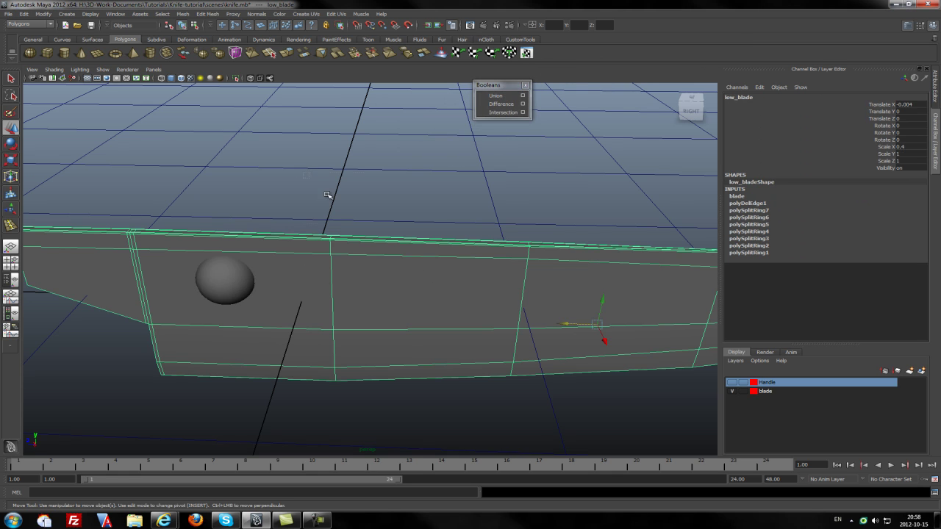
{"action": "left_click", "coordinate": [225, 283], "text": "shift"}
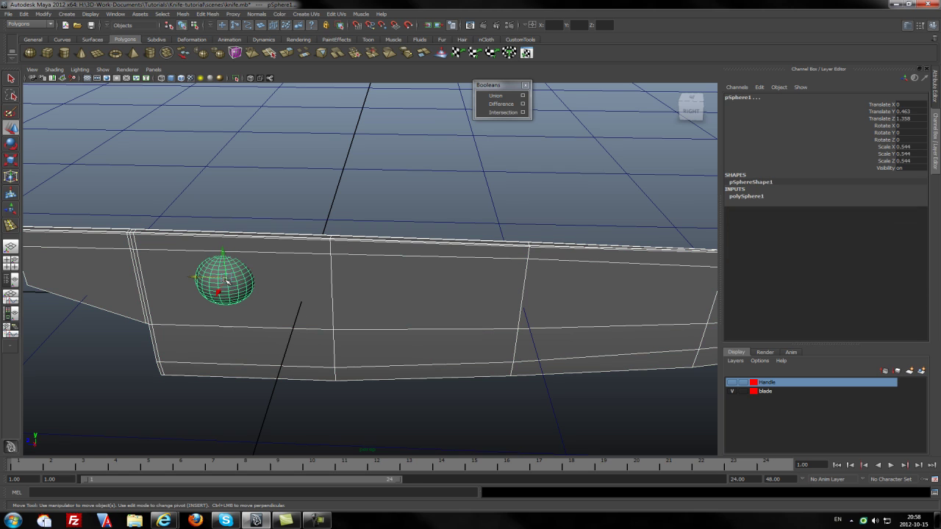
{"action": "left_click", "coordinate": [505, 107]}
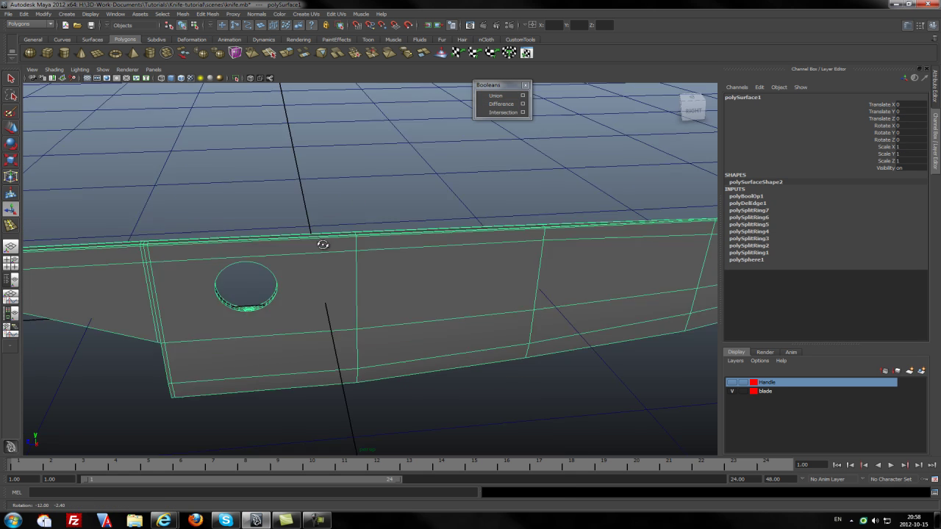
{"action": "left_click_drag", "start_coordinate": [345, 236], "coordinate": [300, 263], "text": "alt"}
{"action": "key", "text": "ctrl+z"}
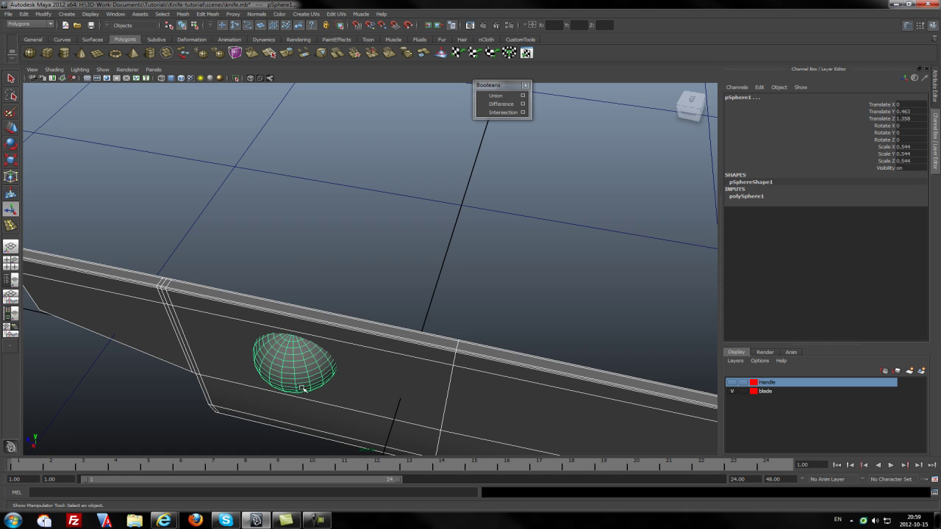
Delete pSphere1, then create a polygon pipe and delete it again
{"action": "left_click", "coordinate": [286, 372]}
{"action": "key", "text": "Delete"}
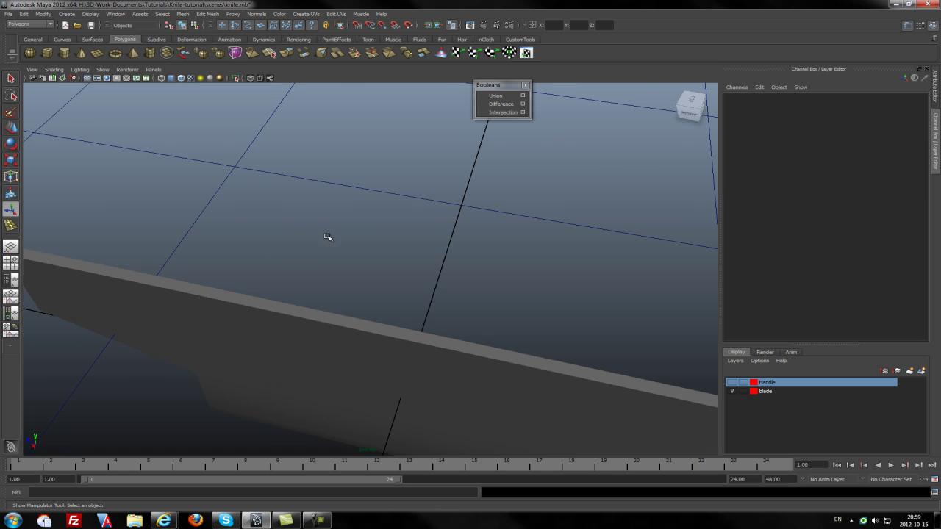
{"action": "scroll", "coordinate": [327, 237], "scroll_direction": "down", "scroll_amount": 10}
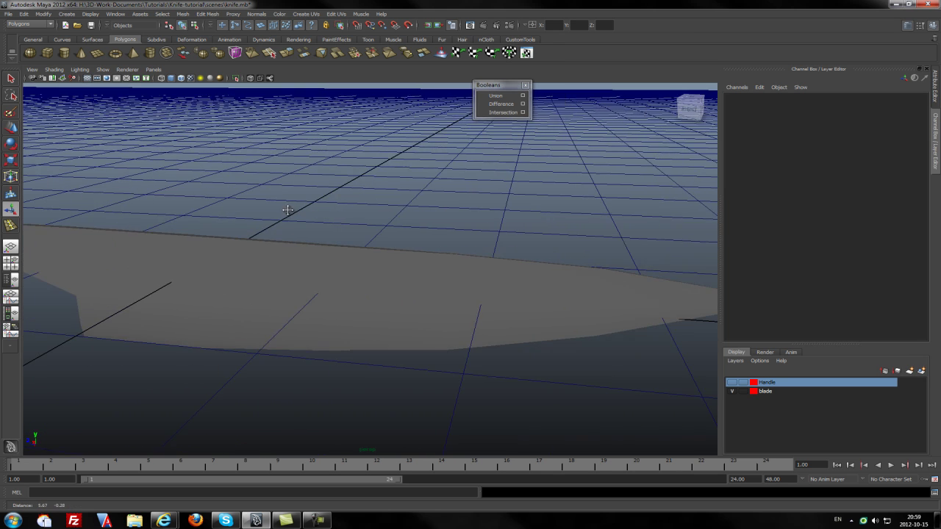
{"action": "middle_click_drag", "start_coordinate": [288, 210], "coordinate": [227, 219], "text": "alt"}
{"action": "left_click", "coordinate": [453, 267]}
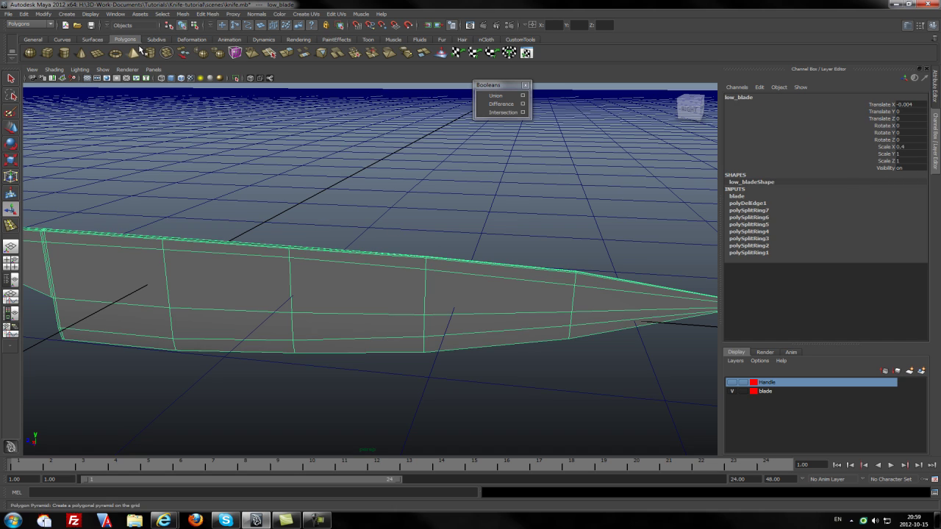
{"action": "left_click", "coordinate": [150, 53]}
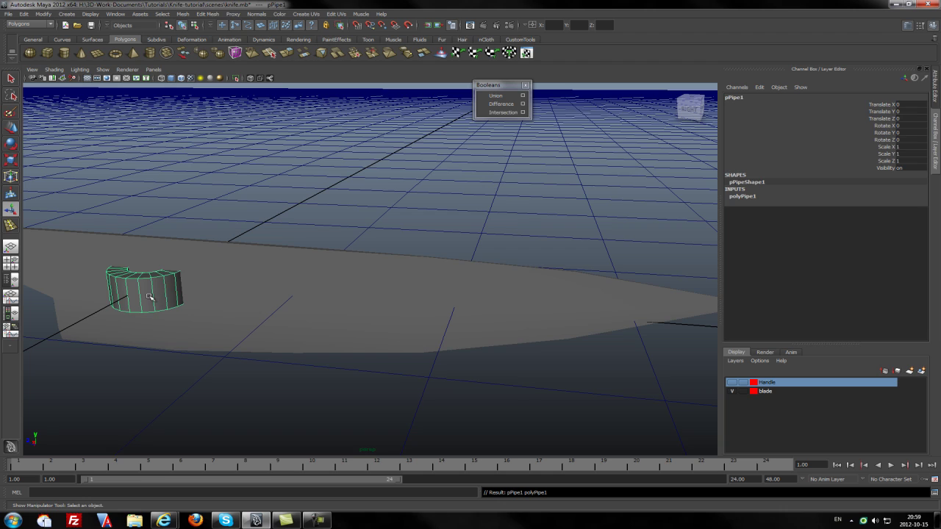
{"action": "key", "text": "Delete"}
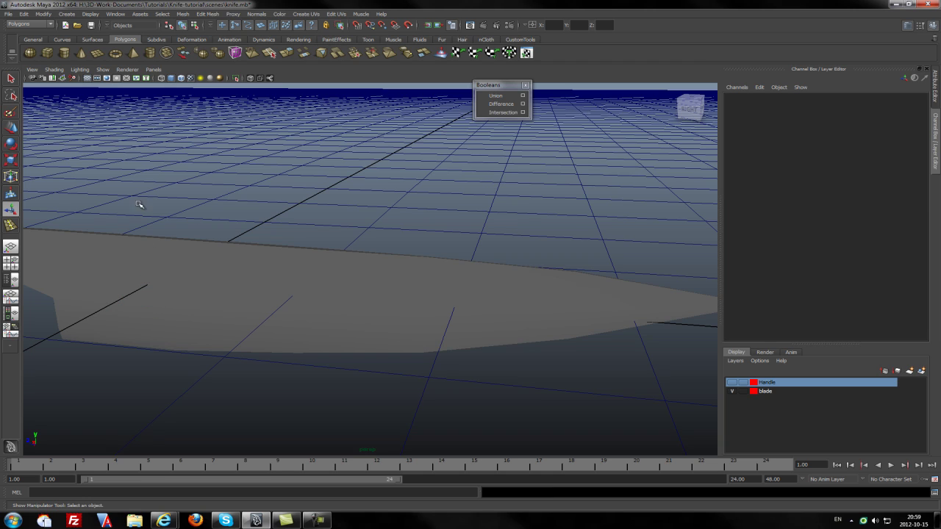
Create a polygon cylinder, shrink it, and rotate it 90° on Z
{"action": "left_click", "coordinate": [65, 53]}
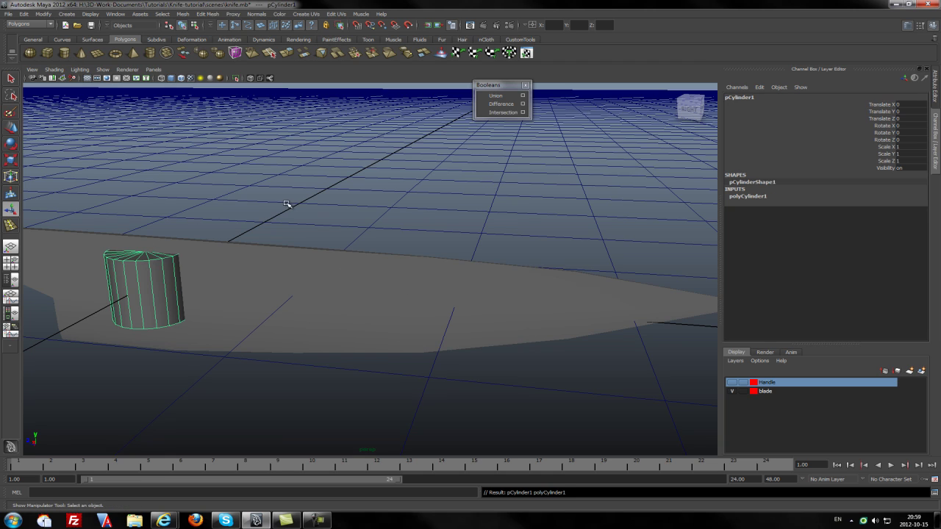
{"action": "key", "text": "r"}
{"action": "left_click_drag", "start_coordinate": [149, 287], "coordinate": [166, 316]}
{"action": "key", "text": "e"}
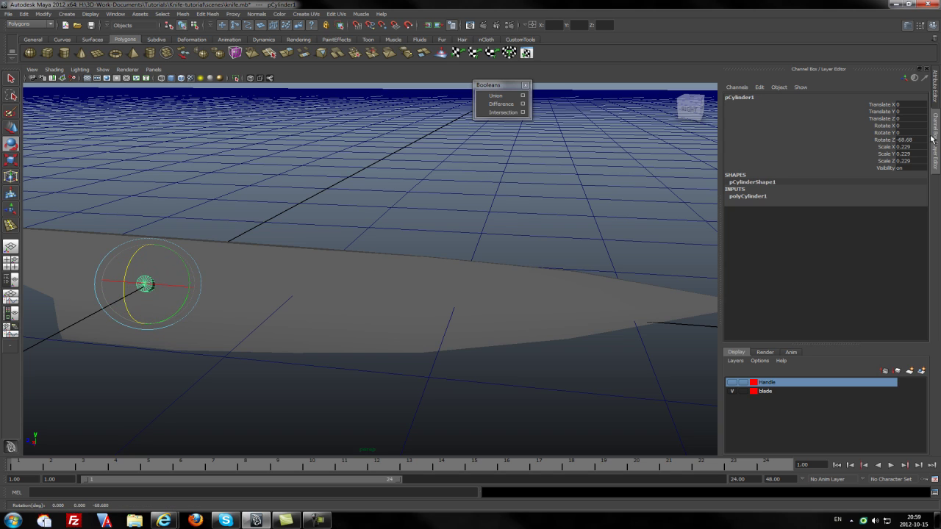
{"action": "left_click", "coordinate": [923, 140]}
{"action": "type", "text": "90"}
{"action": "key", "text": "Return"}
{"action": "key", "text": "Return"}
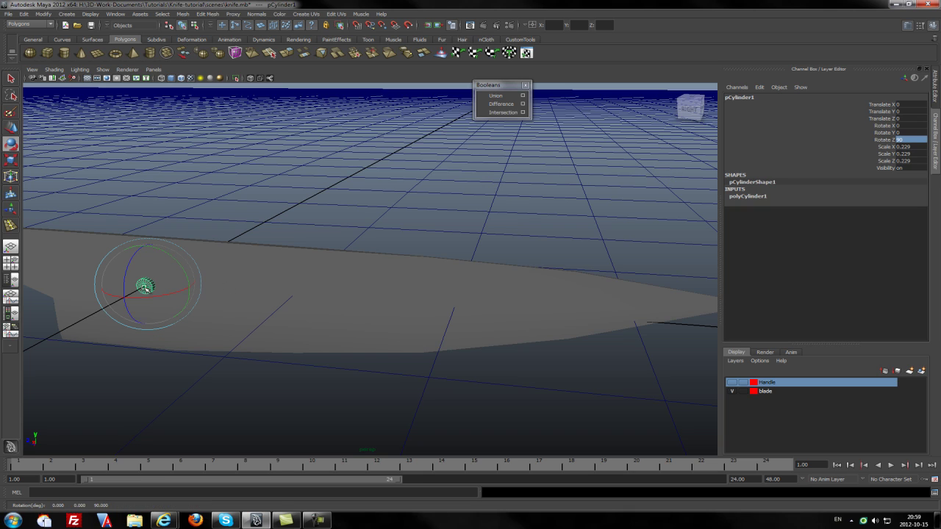
Move the cylinder through the blade just below its spine, around Translate Y 0.974
{"action": "key", "text": "w"}
{"action": "left_click_drag", "start_coordinate": [115, 283], "coordinate": [575, 262]}
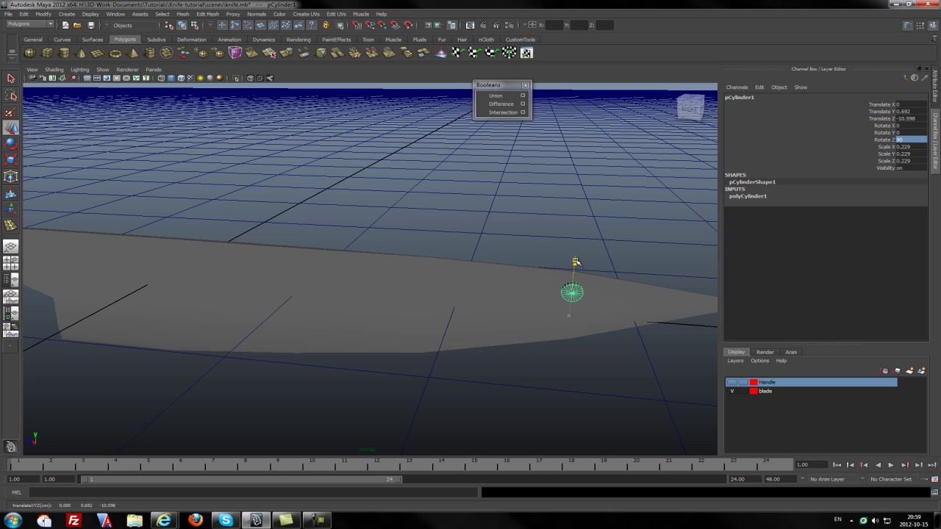
{"action": "mouse_move", "coordinate": [551, 291]}
{"action": "left_mouse_down"}
{"action": "mouse_move", "coordinate": [531, 288]}
{"action": "mouse_move", "coordinate": [580, 286]}
{"action": "mouse_move", "coordinate": [569, 279]}
{"action": "mouse_move", "coordinate": [550, 290]}
{"action": "left_mouse_up"}
{"action": "left_click", "coordinate": [550, 290]}
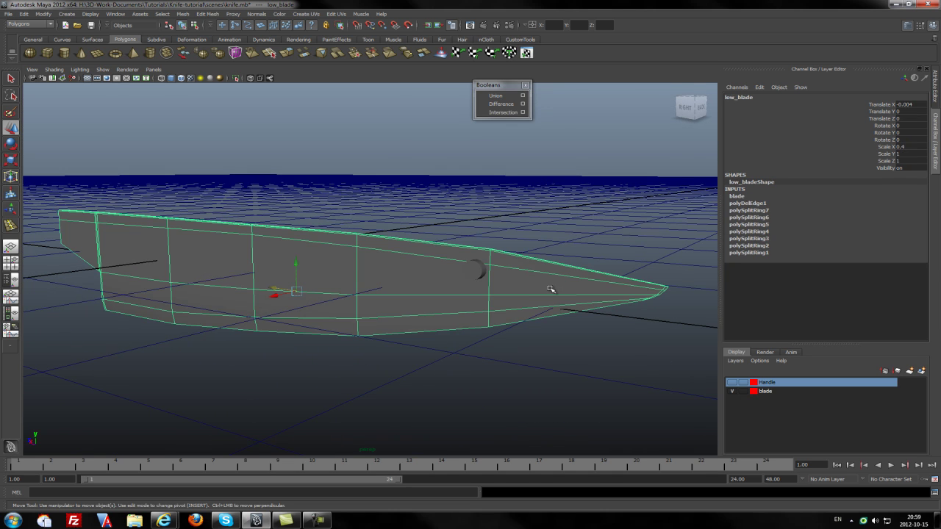
{"action": "scroll", "coordinate": [551, 290], "scroll_direction": "up", "scroll_amount": 5}
{"action": "middle_click_drag", "start_coordinate": [576, 274], "coordinate": [504, 272], "text": "alt"}
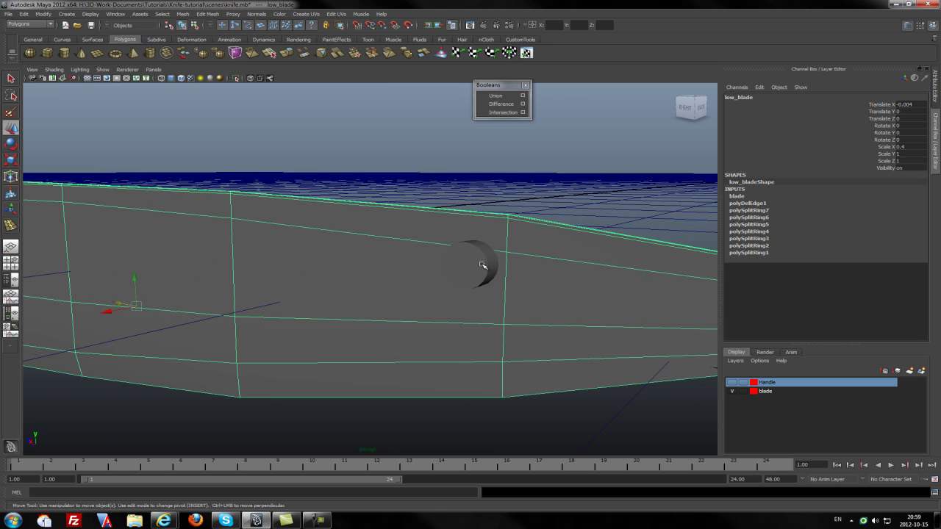
{"action": "left_click", "coordinate": [482, 265]}
{"action": "left_click_drag", "start_coordinate": [478, 237], "coordinate": [454, 244]}
{"action": "key", "text": "r"}
{"action": "key", "text": "w"}
{"action": "left_click_drag", "start_coordinate": [478, 210], "coordinate": [480, 253]}
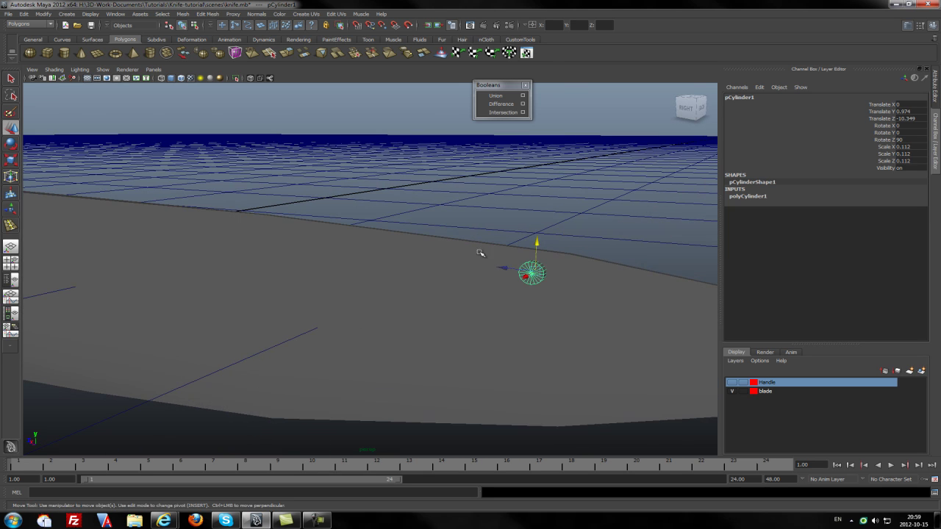
Select low_blade, then add pCylinder1 to the selection
{"action": "left_click", "coordinate": [594, 261]}
{"action": "left_click_drag", "start_coordinate": [586, 304], "coordinate": [537, 283], "text": "alt"}
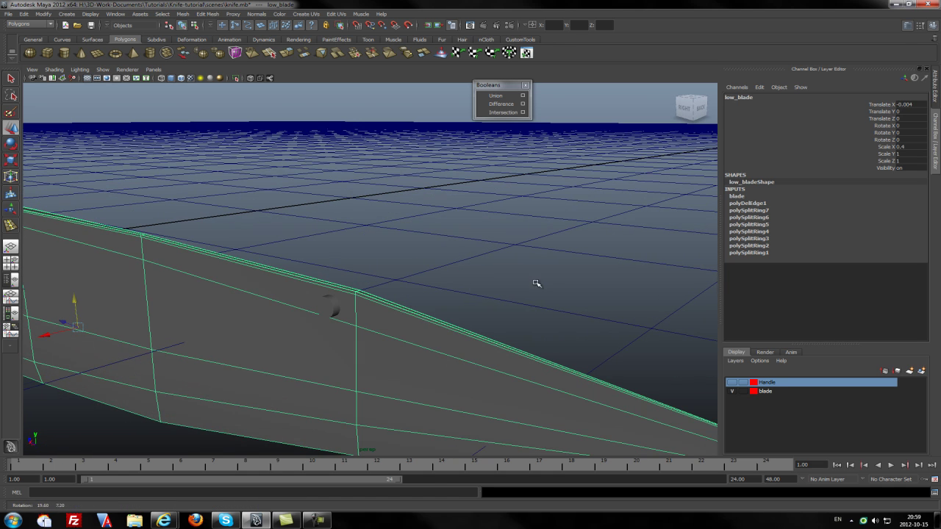
{"action": "left_click", "coordinate": [335, 309]}
{"action": "left_click_drag", "start_coordinate": [388, 256], "coordinate": [450, 326]}
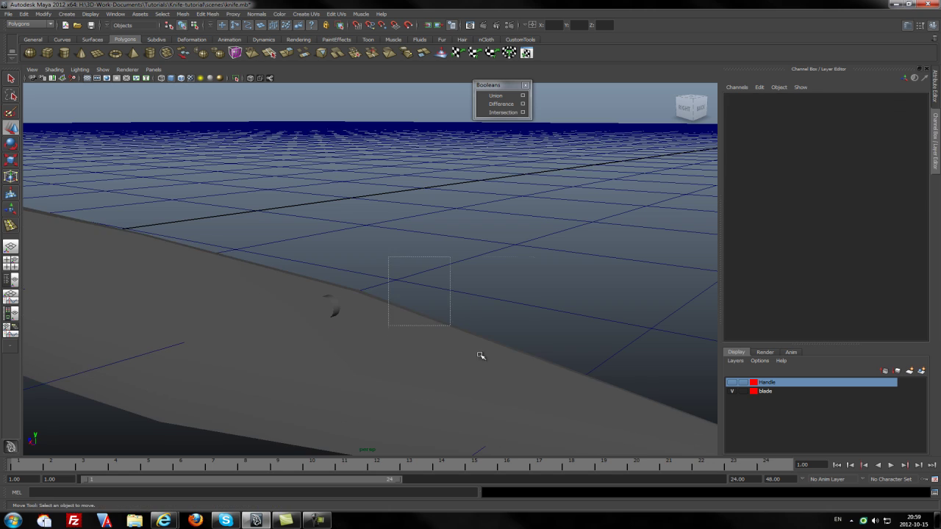
{"action": "left_click", "coordinate": [480, 355]}
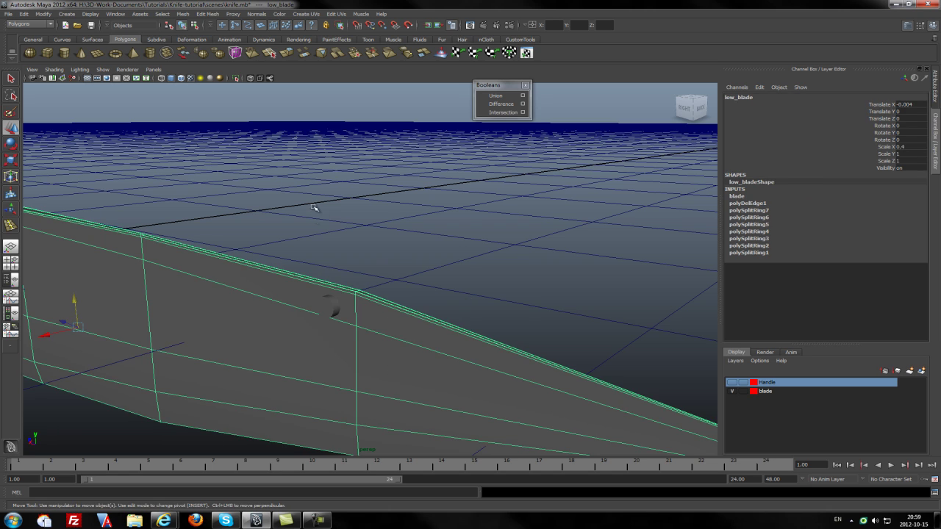
{"action": "left_click", "coordinate": [325, 306]}
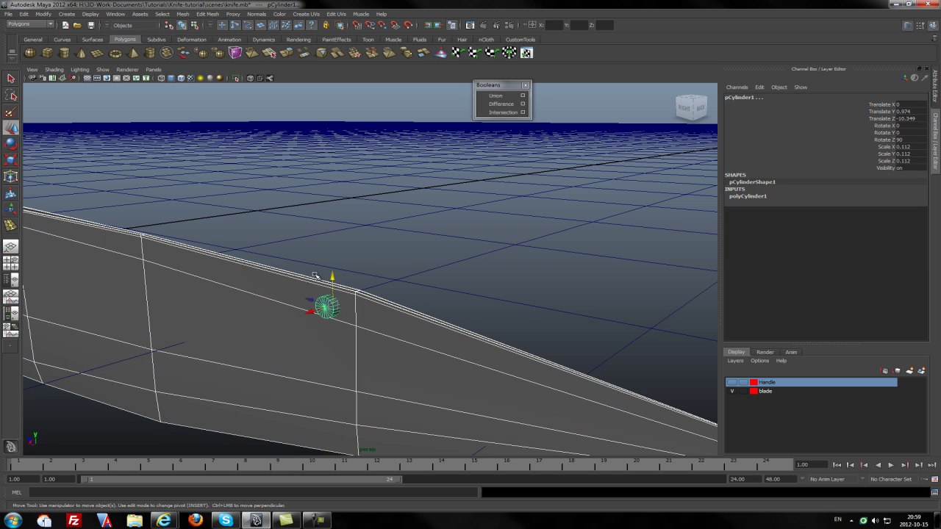
Subtract the cylinder from the blade with Boolean Difference and orbit in to inspect the hole
{"action": "left_click", "coordinate": [492, 105]}
{"action": "left_click_drag", "start_coordinate": [421, 342], "coordinate": [446, 340], "text": "alt"}
{"action": "left_click_drag", "start_coordinate": [320, 340], "coordinate": [472, 307], "text": "alt"}
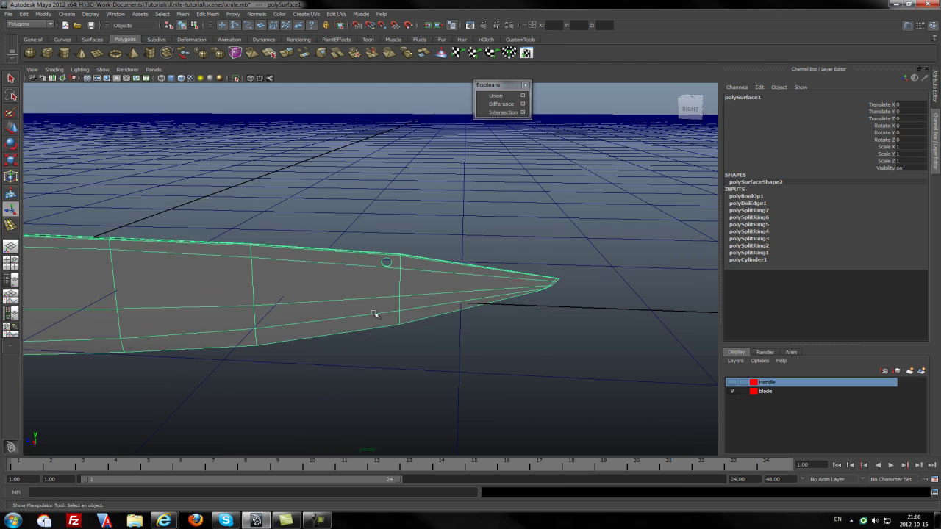
{"action": "left_click_drag", "start_coordinate": [374, 314], "coordinate": [443, 292], "text": "alt"}
{"action": "middle_click_drag", "start_coordinate": [458, 241], "coordinate": [512, 311], "text": "alt"}
{"action": "scroll", "coordinate": [445, 293], "scroll_direction": "up", "scroll_amount": 3}
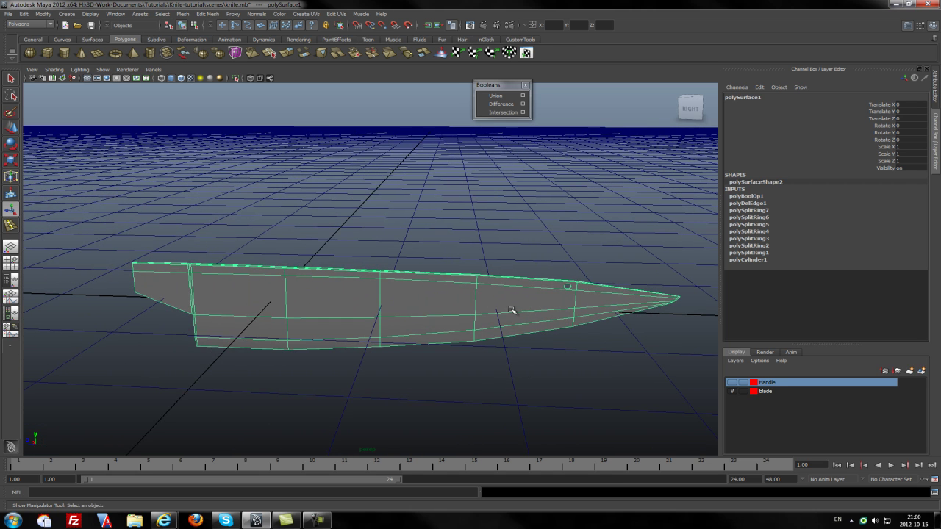
{"action": "scroll", "coordinate": [581, 302], "scroll_direction": "up", "scroll_amount": 5}
{"action": "middle_click_drag", "start_coordinate": [581, 311], "coordinate": [267, 233], "text": "alt"}
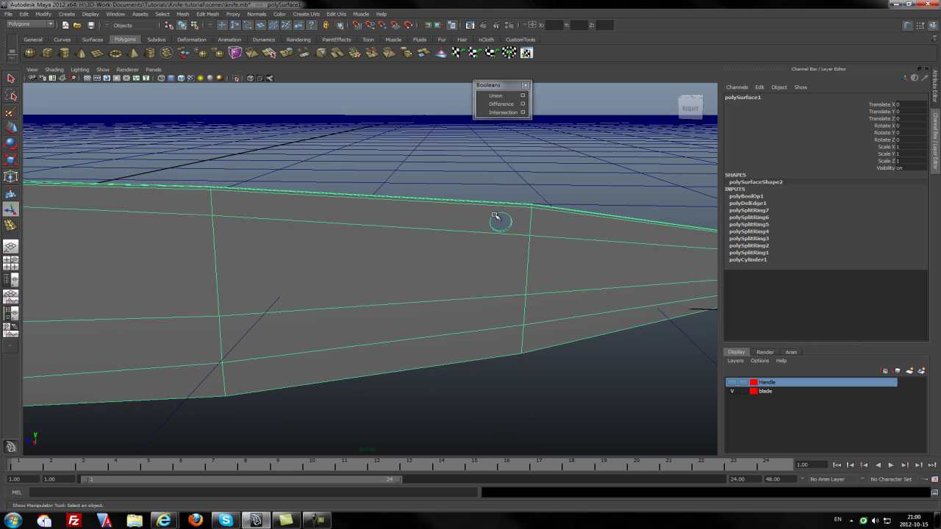
{"action": "left_click_drag", "start_coordinate": [556, 244], "coordinate": [536, 248], "text": "alt"}
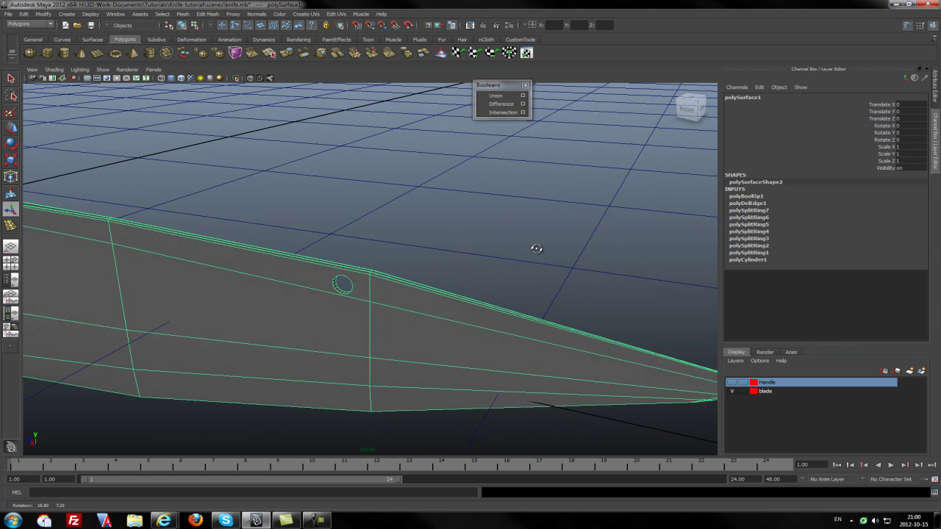
{"action": "scroll", "coordinate": [343, 253], "scroll_direction": "down", "scroll_amount": 3}
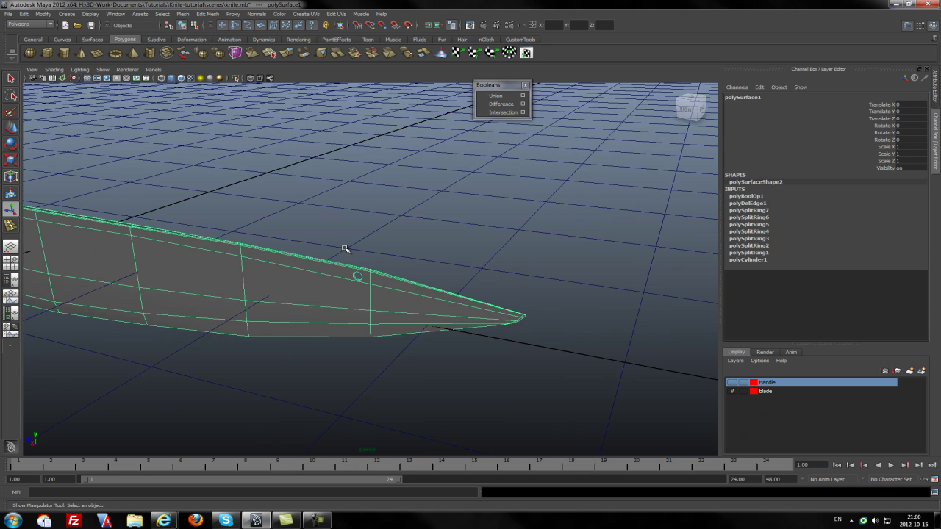
{"action": "middle_click_drag", "start_coordinate": [345, 249], "coordinate": [475, 259], "text": "alt"}
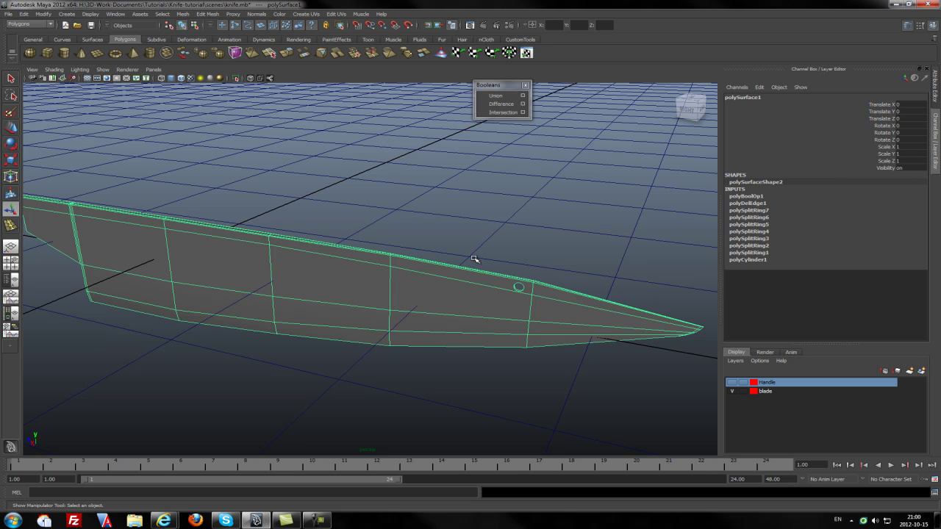
Toggle the smooth-mesh preview with keys 3, 1, 2 and 1 to compare the blade
{"action": "key", "text": "3"}
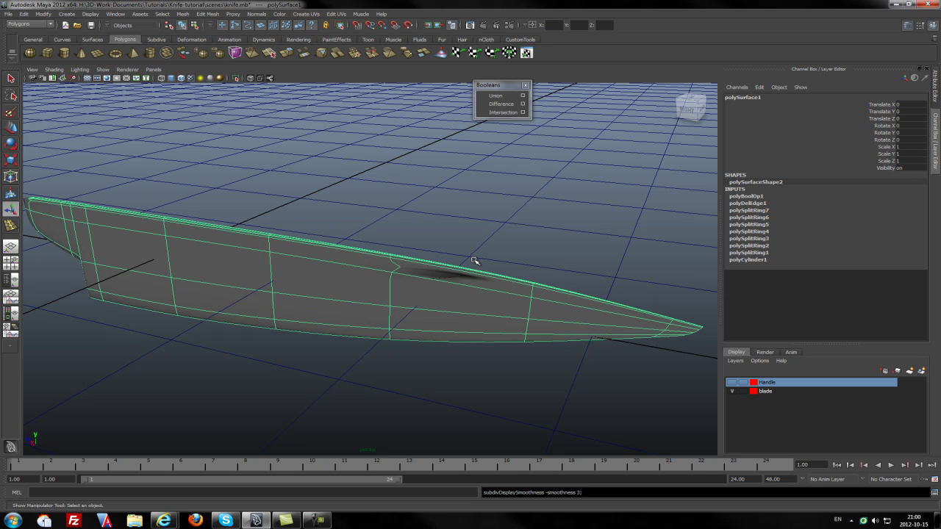
{"action": "left_click_drag", "start_coordinate": [474, 260], "coordinate": [459, 283], "text": "alt"}
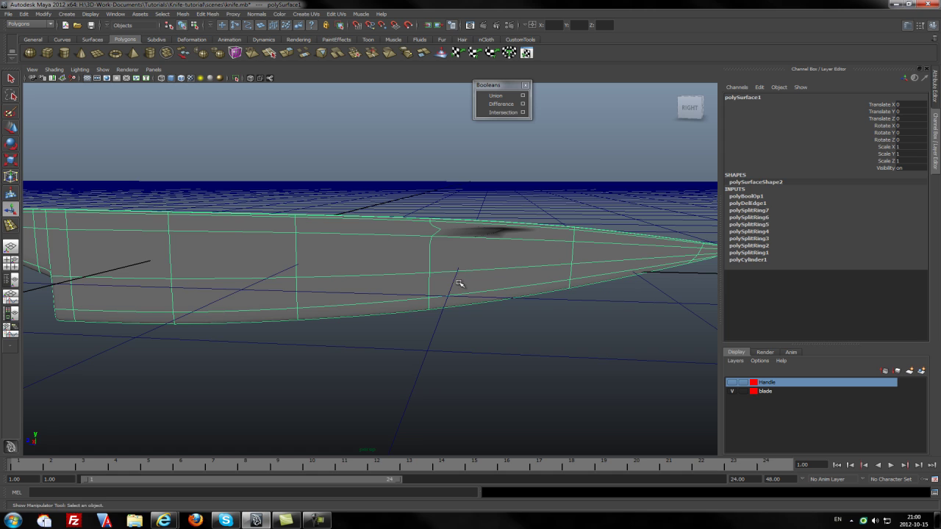
{"action": "key", "text": "1"}
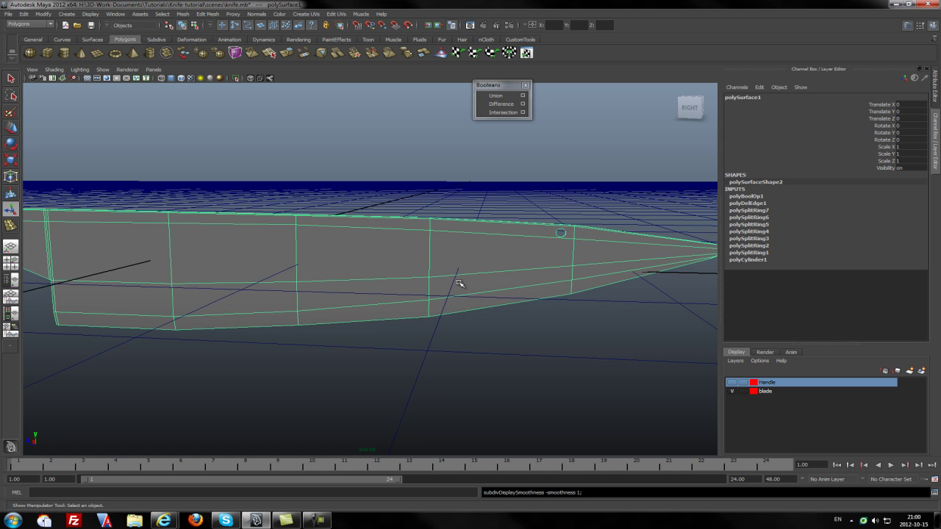
{"action": "key", "text": "2"}
{"action": "key", "text": "1"}
Undo back past the Boolean Difference so low_blade and pCylinder1 are separate again
{"action": "key", "text": "ctrl+z"}
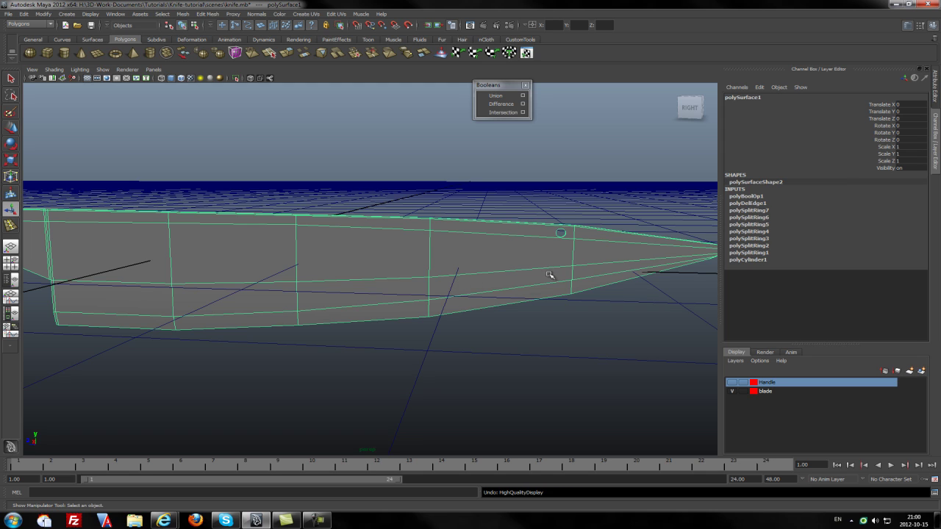
{"action": "key", "text": "ctrl+z"}
{"action": "key", "text": "ctrl+z"}
{"action": "key", "text": "ctrl+z"}
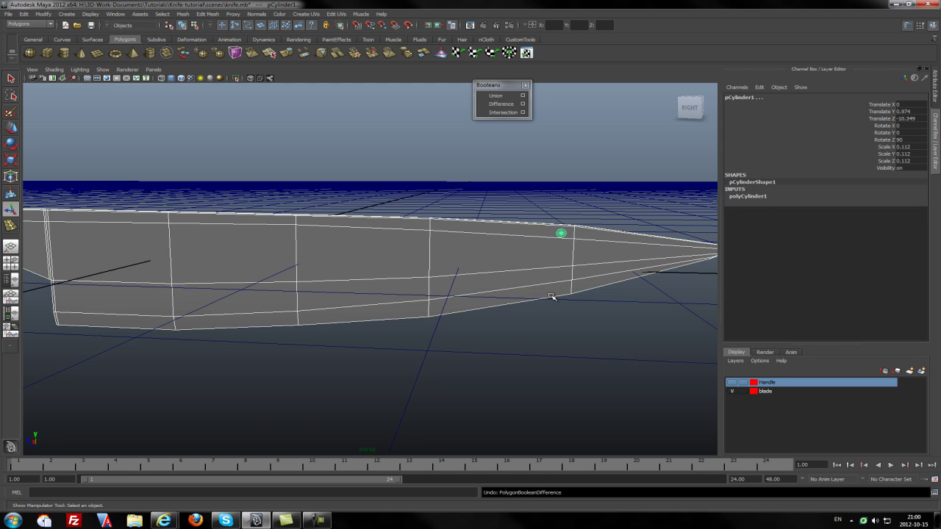
{"action": "key", "text": "ctrl+z"}
{"action": "key", "text": "ctrl+z"}
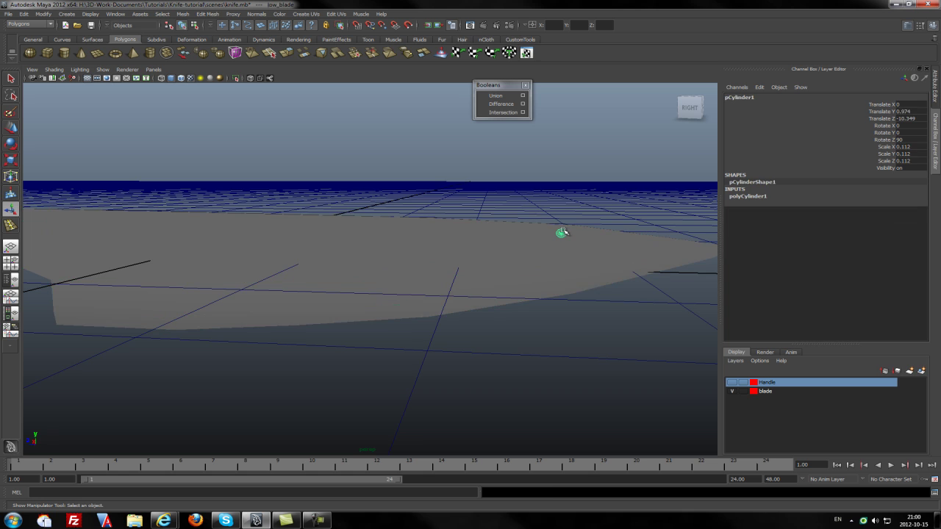
{"action": "key", "text": "ctrl+z"}
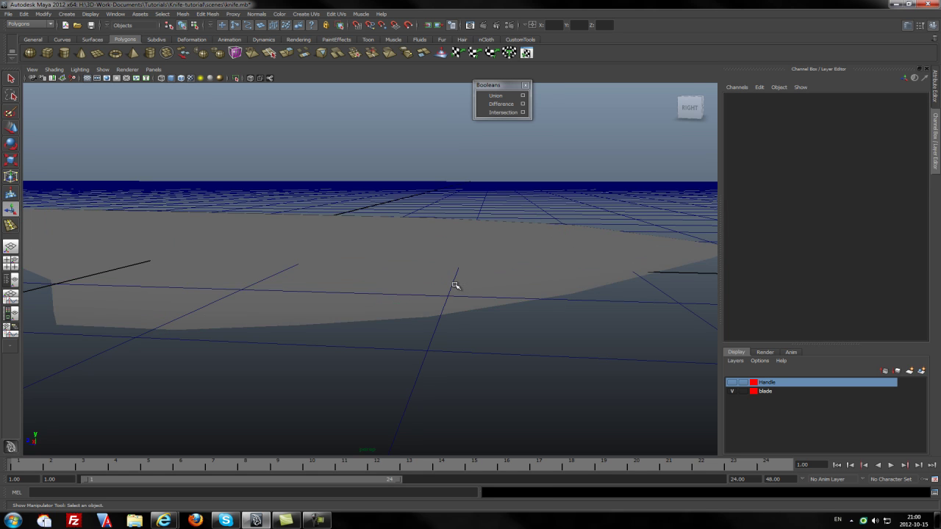
{"action": "left_click_drag", "start_coordinate": [455, 285], "coordinate": [522, 268], "text": "alt"}
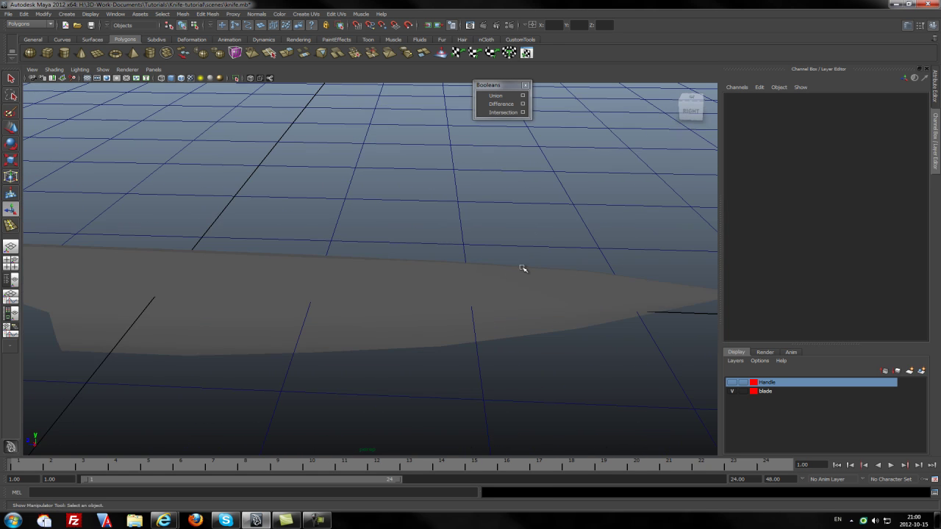
{"action": "right_click_drag", "start_coordinate": [460, 289], "coordinate": [490, 277]}
Select the blade mesh and orbit to view its lower edge from below
{"action": "key", "text": "q"}
{"action": "left_click", "coordinate": [455, 292]}
{"action": "scroll", "coordinate": [492, 304], "scroll_direction": "up", "scroll_amount": 3}
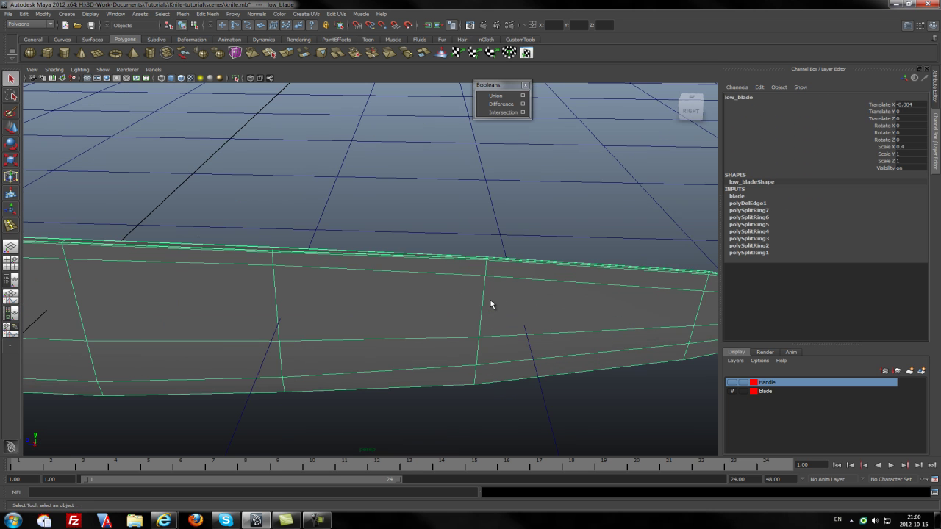
{"action": "left_click_drag", "start_coordinate": [492, 305], "coordinate": [461, 287], "text": "alt"}
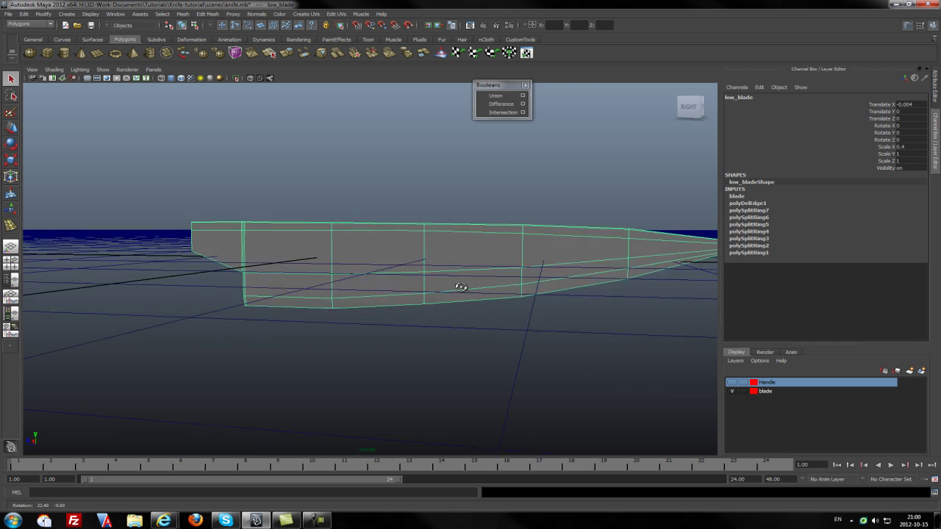
{"action": "scroll", "coordinate": [459, 288], "scroll_direction": "up", "scroll_amount": 4}
{"action": "middle_click_drag", "start_coordinate": [407, 324], "coordinate": [408, 250], "text": "alt"}
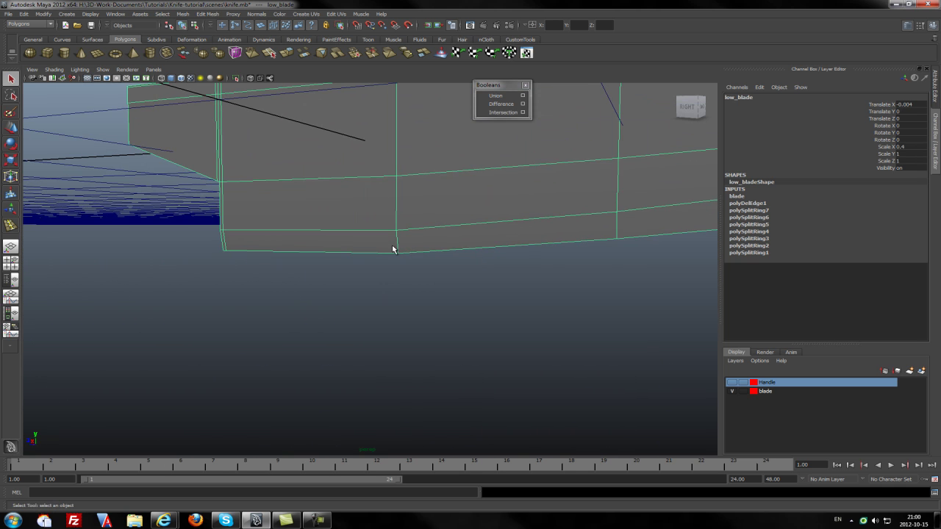
{"action": "left_click_drag", "start_coordinate": [393, 250], "coordinate": [235, 200], "text": "alt"}
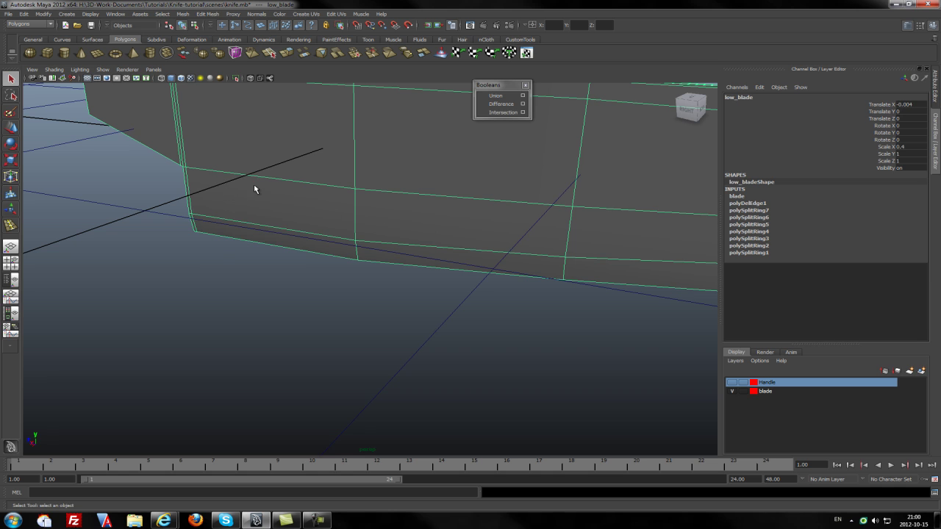
Select an edge on the blade's lower part and scale it inward along X
{"action": "right_click_drag", "start_coordinate": [255, 189], "coordinate": [254, 171]}
{"action": "left_click", "coordinate": [254, 178]}
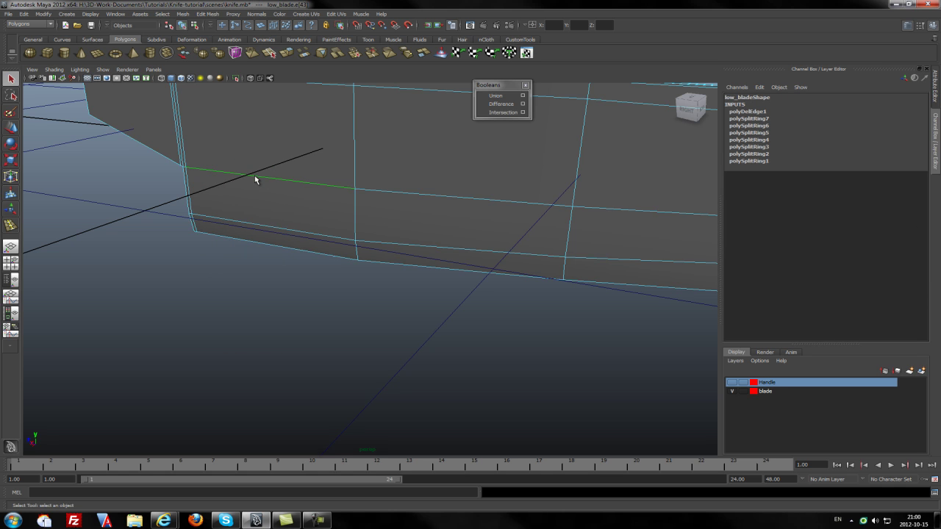
{"action": "left_click_drag", "start_coordinate": [255, 178], "coordinate": [368, 210], "text": "alt"}
{"action": "key", "text": "r"}
{"action": "left_click_drag", "start_coordinate": [508, 179], "coordinate": [477, 232], "text": "alt"}
{"action": "left_click_drag", "start_coordinate": [432, 185], "coordinate": [434, 185]}
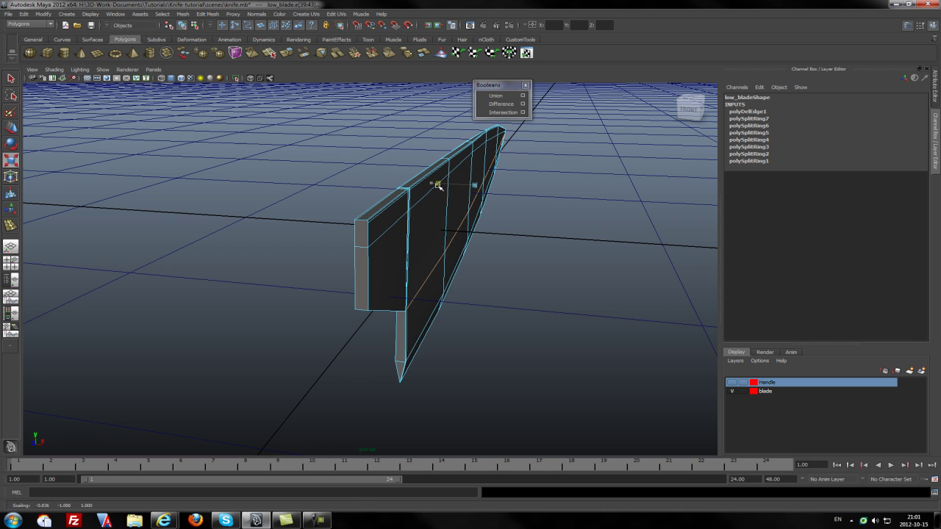
{"action": "left_click_drag", "start_coordinate": [436, 192], "coordinate": [394, 324], "text": "alt"}
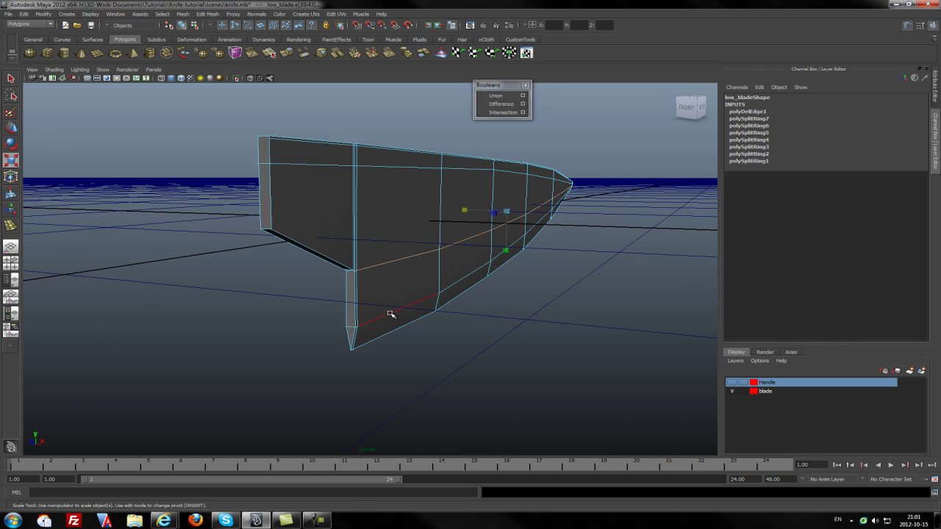
Select the whole lower edge loop, scale it inward, and return to object mode
{"action": "right_click_drag", "start_coordinate": [390, 314], "coordinate": [392, 311]}
{"action": "double_click", "coordinate": [393, 313]}
{"action": "left_click_drag", "start_coordinate": [392, 313], "coordinate": [413, 264], "text": "alt"}
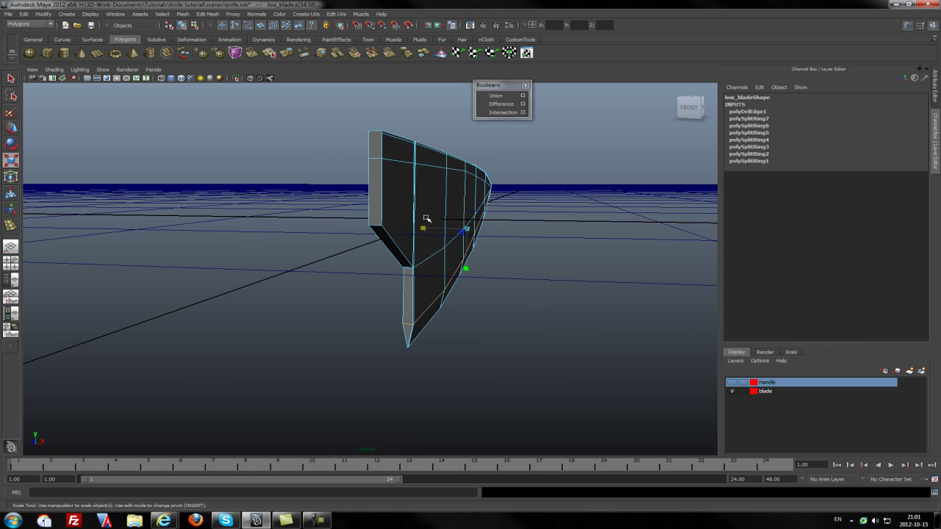
{"action": "left_click_drag", "start_coordinate": [425, 229], "coordinate": [438, 229]}
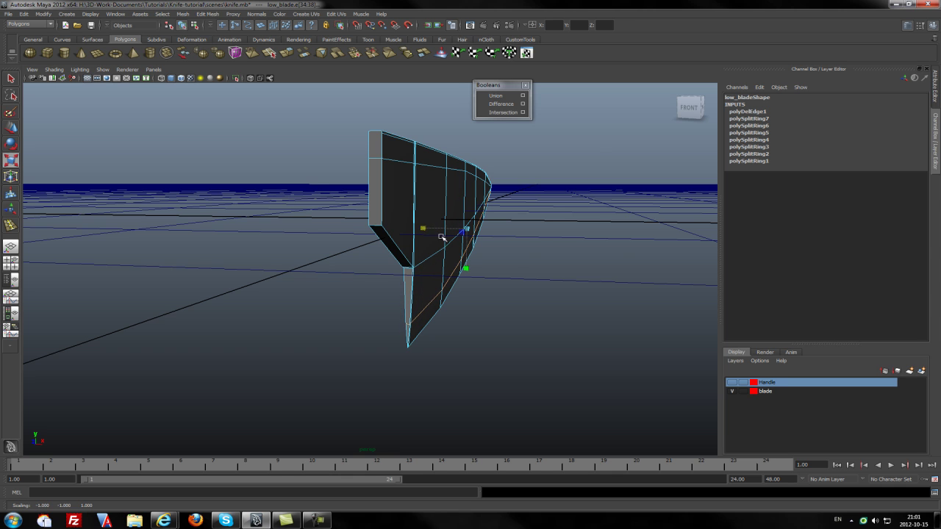
{"action": "left_click_drag", "start_coordinate": [441, 237], "coordinate": [338, 256], "text": "alt"}
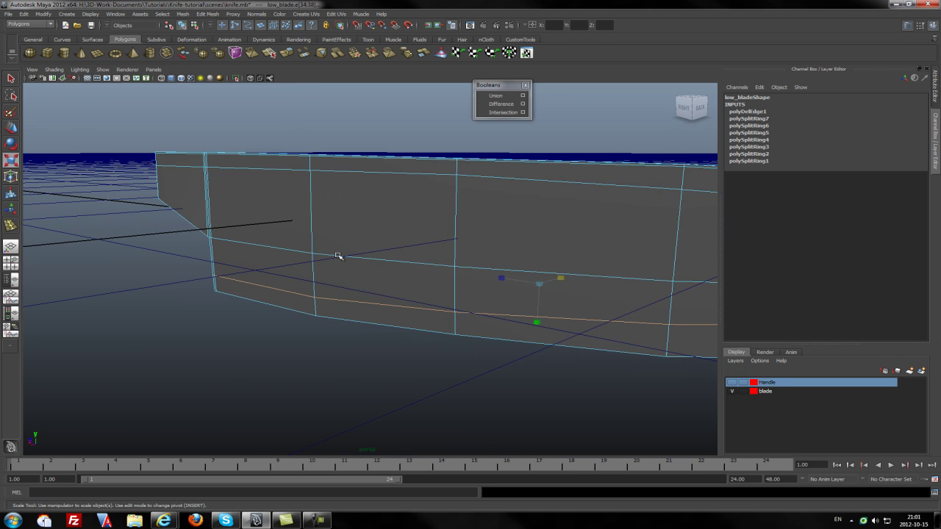
{"action": "right_click_drag", "start_coordinate": [338, 256], "coordinate": [382, 245]}
{"action": "key", "text": "q"}
{"action": "left_click", "coordinate": [346, 284]}
{"action": "left_click", "coordinate": [292, 364]}
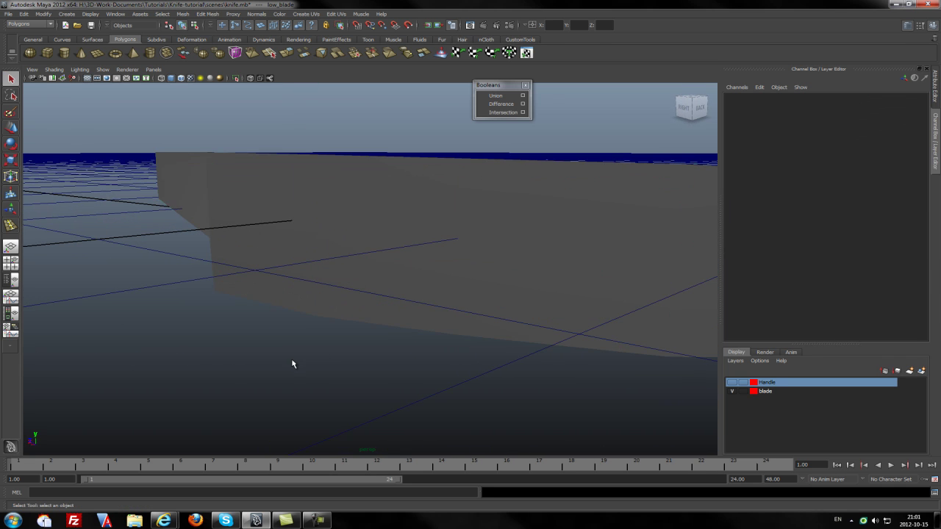
{"action": "left_click_drag", "start_coordinate": [292, 364], "coordinate": [330, 279], "text": "alt"}
{"action": "right_click_drag", "start_coordinate": [332, 276], "coordinate": [374, 263]}
{"action": "left_click", "coordinate": [340, 294]}
{"action": "left_click_drag", "start_coordinate": [405, 326], "coordinate": [310, 308], "text": "alt"}
{"action": "key", "text": "3"}
{"action": "scroll", "coordinate": [326, 315], "scroll_direction": "up", "scroll_amount": 3}
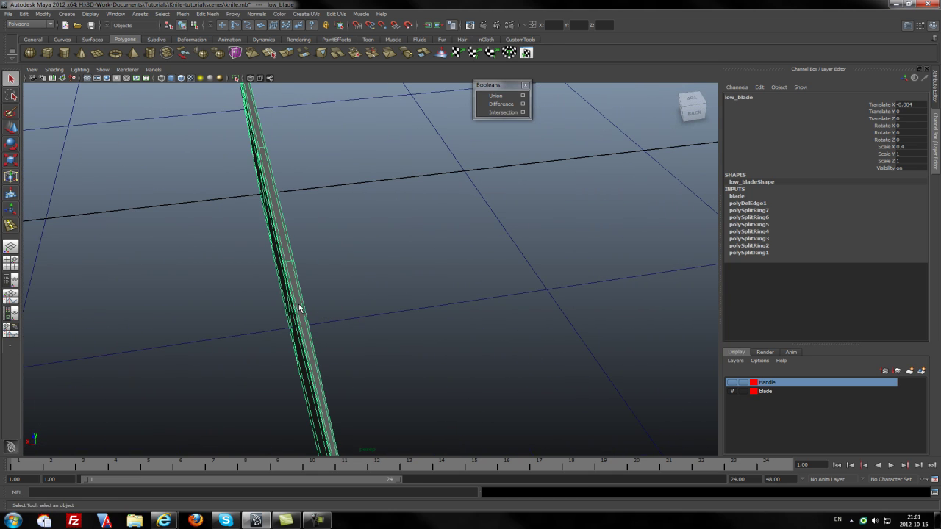
{"action": "left_click", "coordinate": [390, 306]}
{"action": "left_click_drag", "start_coordinate": [341, 316], "coordinate": [339, 291], "text": "alt"}
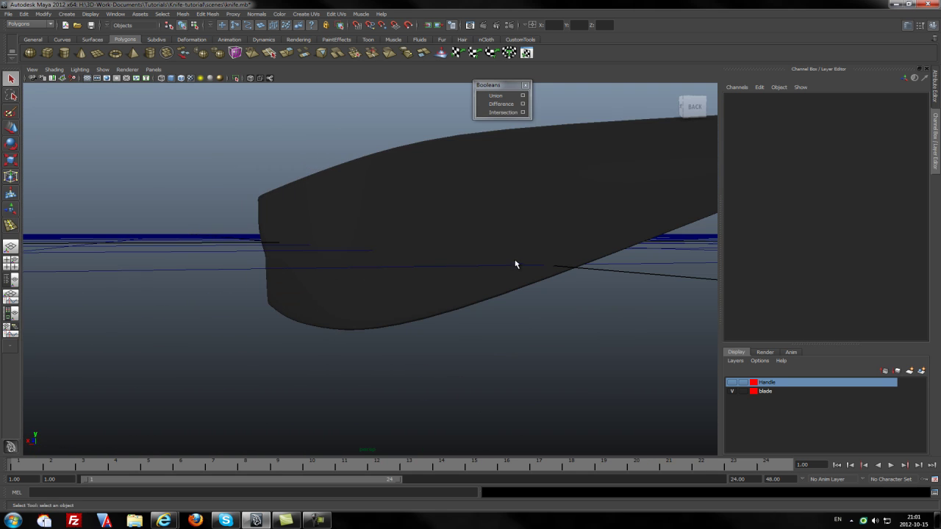
{"action": "left_click_drag", "start_coordinate": [515, 264], "coordinate": [351, 287], "text": "alt"}
{"action": "middle_click_drag", "start_coordinate": [351, 288], "coordinate": [312, 284], "text": "alt"}
{"action": "left_click_drag", "start_coordinate": [267, 217], "coordinate": [339, 301], "text": "alt"}
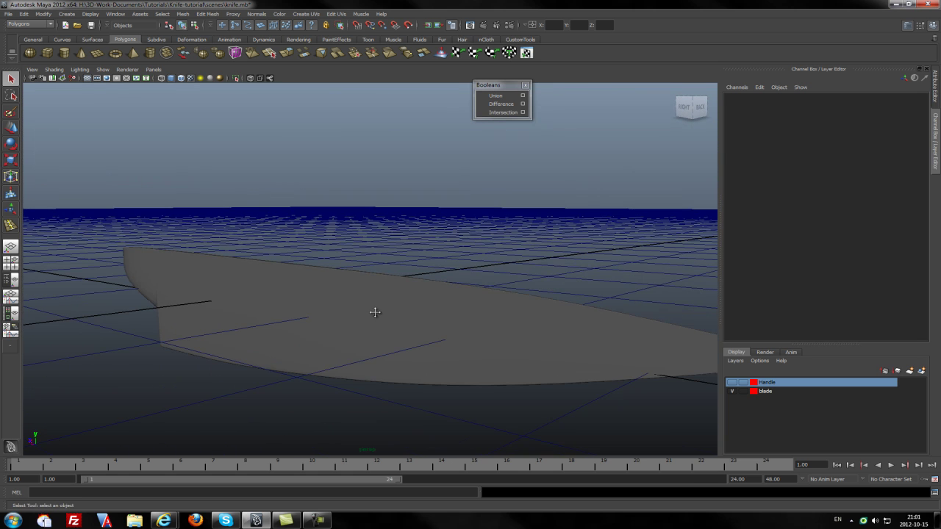
{"action": "middle_click_drag", "start_coordinate": [375, 312], "coordinate": [388, 270], "text": "alt"}
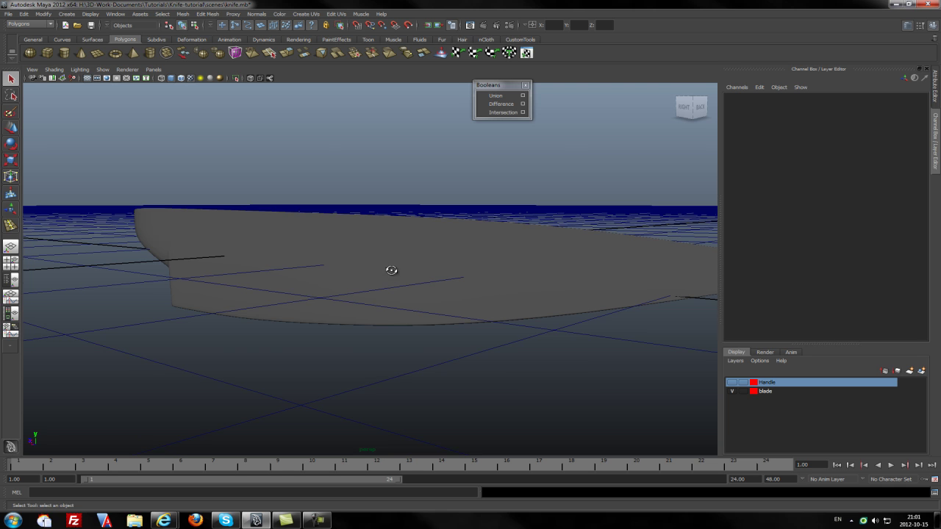
{"action": "left_click_drag", "start_coordinate": [391, 270], "coordinate": [391, 330], "text": "alt"}
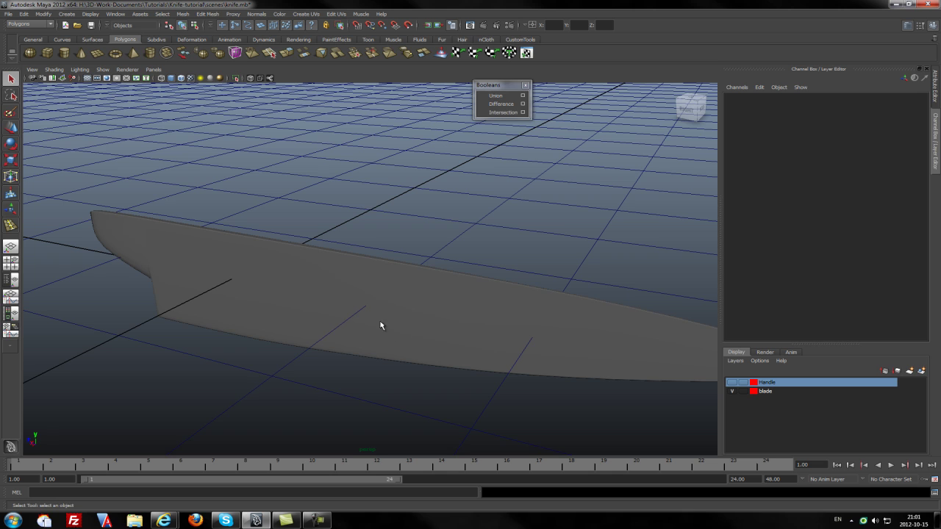
{"action": "mouse_move", "coordinate": [403, 338]}
{"action": "left_mouse_down", "text": "alt"}
{"action": "mouse_move", "coordinate": [470, 340]}
{"action": "mouse_move", "coordinate": [422, 338]}
{"action": "mouse_move", "coordinate": [414, 347]}
{"action": "left_mouse_up", "text": "alt"}
Select the low_blade mesh and orbit to a higher angled view of it
{"action": "left_click", "coordinate": [350, 276]}
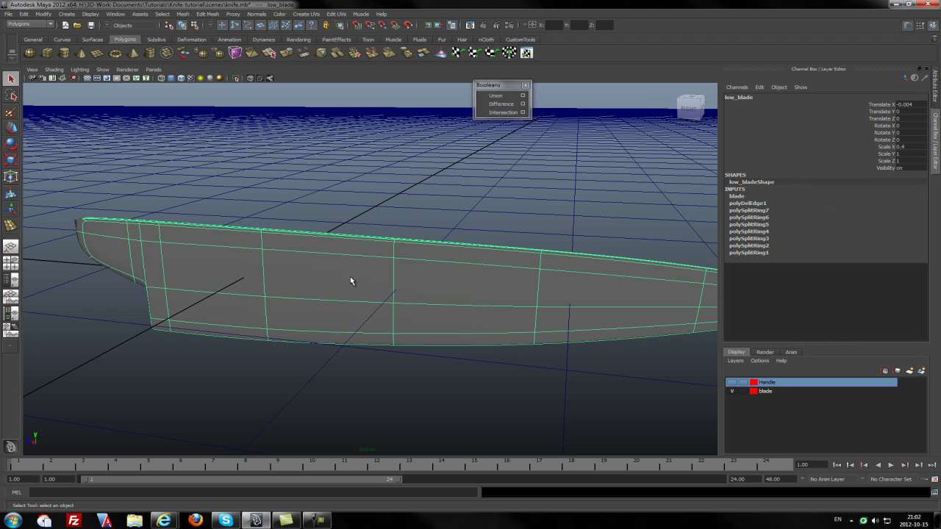
{"action": "mouse_move", "coordinate": [391, 307]}
{"action": "left_mouse_down", "text": "alt"}
{"action": "mouse_move", "coordinate": [454, 301]}
{"action": "mouse_move", "coordinate": [346, 311]}
{"action": "mouse_move", "coordinate": [369, 314]}
{"action": "mouse_move", "coordinate": [447, 301]}
{"action": "mouse_move", "coordinate": [321, 296]}
{"action": "mouse_move", "coordinate": [405, 313]}
{"action": "mouse_move", "coordinate": [379, 299]}
{"action": "left_mouse_up", "text": "alt"}
{"action": "right_click_drag", "start_coordinate": [379, 299], "coordinate": [412, 291]}
{"action": "left_click", "coordinate": [404, 239]}
{"action": "left_click", "coordinate": [368, 294]}
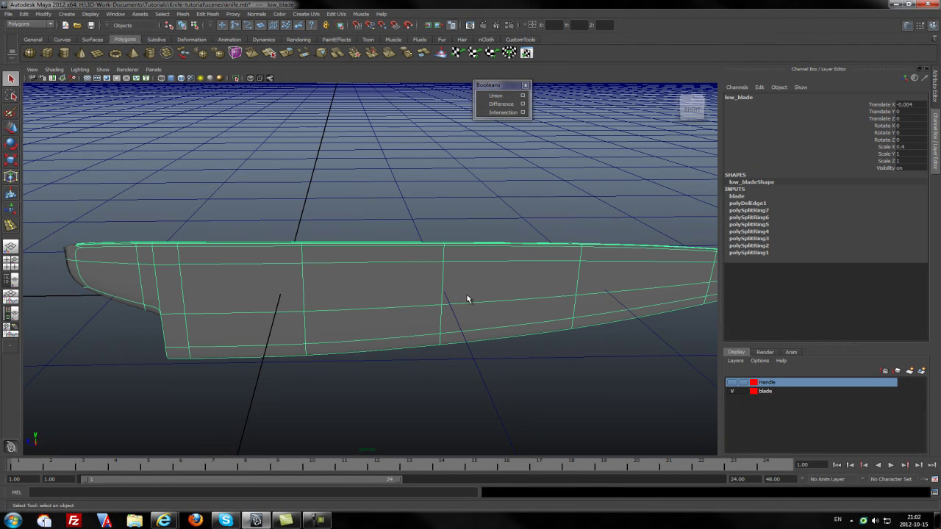
{"action": "left_click_drag", "start_coordinate": [411, 296], "coordinate": [395, 296], "text": "alt"}
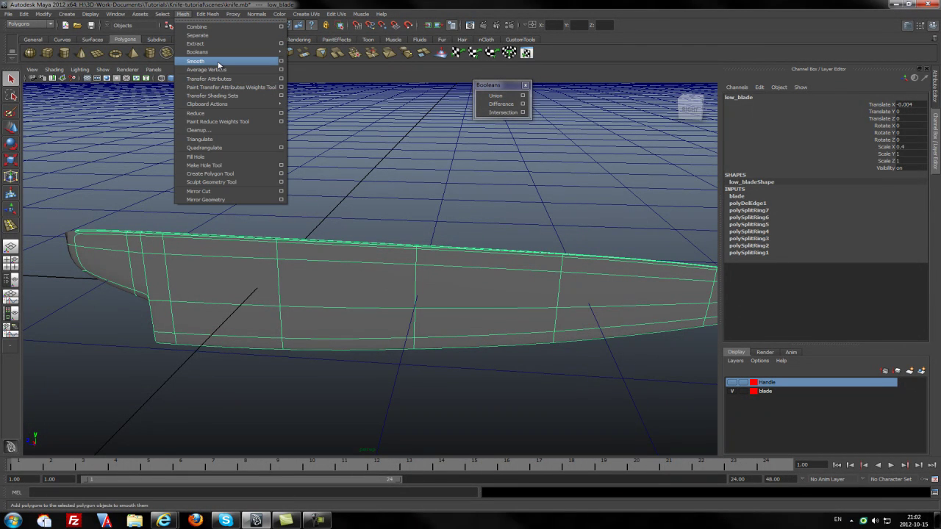
Apply Mesh > Smooth to the blade and show polySmoothFace1's settings in the Channel Box
{"action": "left_click", "coordinate": [195, 61]}
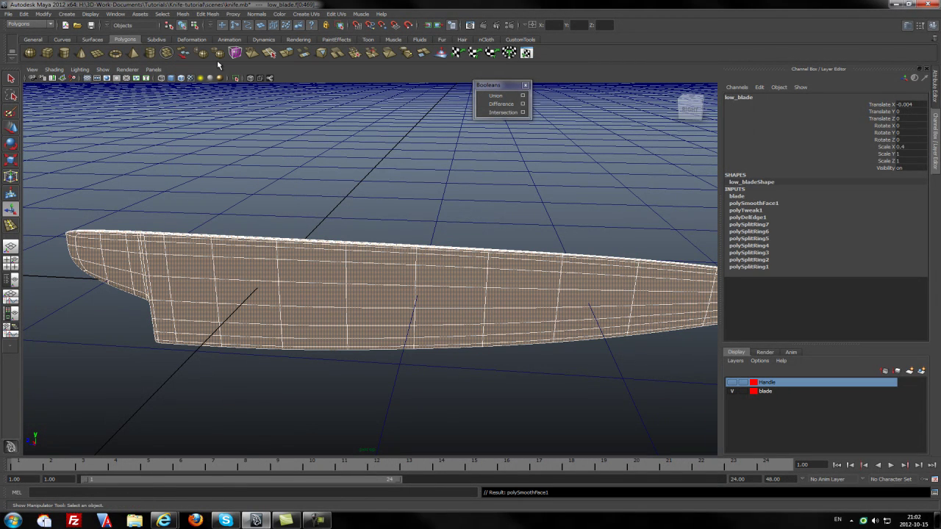
{"action": "left_click", "coordinate": [308, 351]}
{"action": "left_click", "coordinate": [182, 14]}
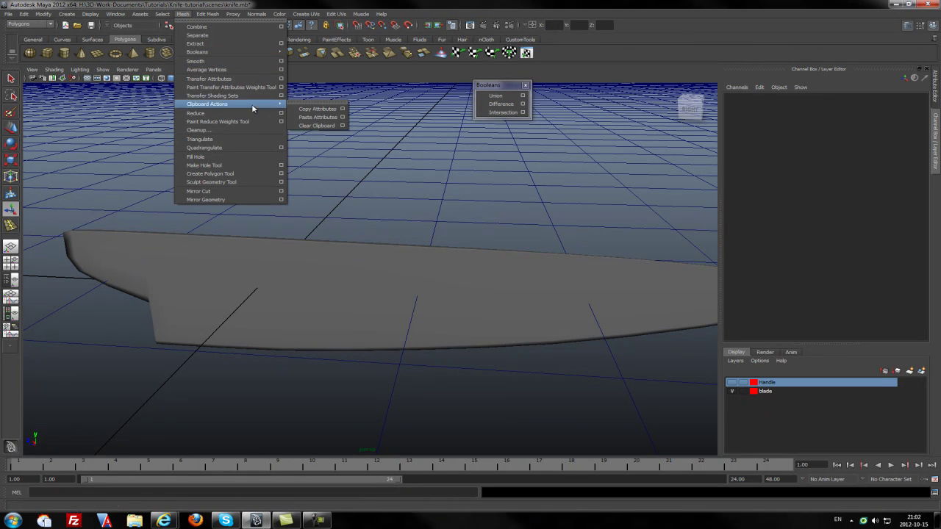
{"action": "left_click", "coordinate": [433, 318]}
{"action": "left_click", "coordinate": [433, 318]}
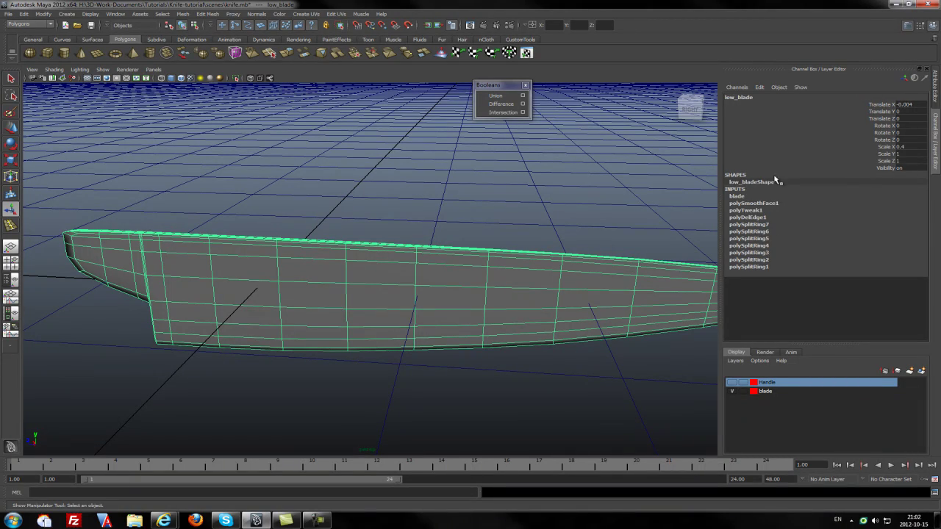
{"action": "mouse_move", "coordinate": [502, 274]}
{"action": "left_mouse_down", "text": "alt"}
{"action": "mouse_move", "coordinate": [428, 264]}
{"action": "mouse_move", "coordinate": [400, 279]}
{"action": "mouse_move", "coordinate": [475, 281]}
{"action": "mouse_move", "coordinate": [502, 272]}
{"action": "left_mouse_up", "text": "alt"}
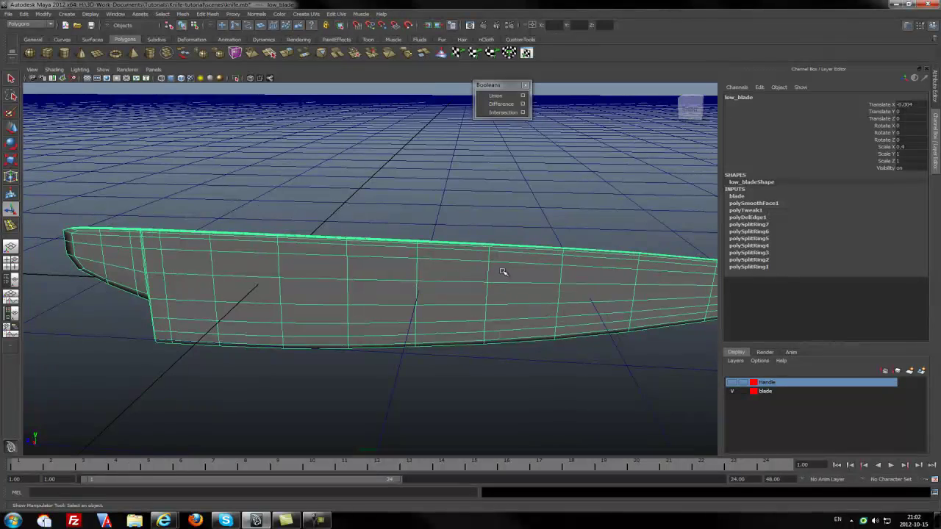
{"action": "left_click", "coordinate": [733, 203]}
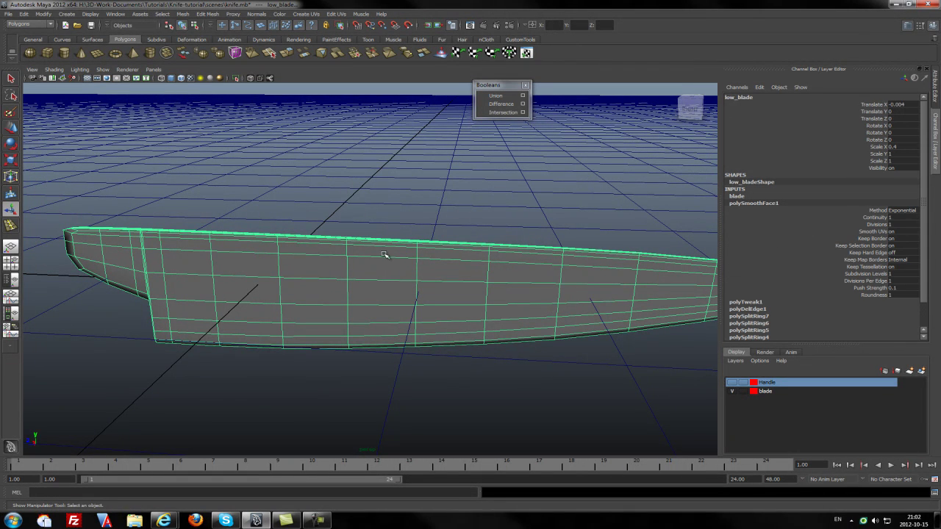
Set polySmoothFace1 Divisions to 2, then to 3
{"action": "left_click", "coordinate": [893, 224]}
{"action": "left_click", "coordinate": [899, 224]}
{"action": "key", "text": "Return"}
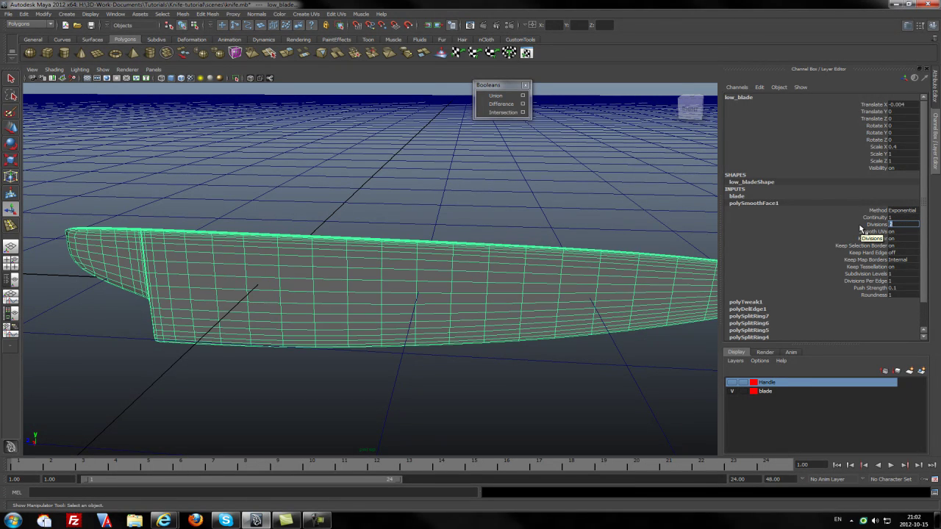
{"action": "left_click_drag", "start_coordinate": [525, 306], "coordinate": [403, 307], "text": "alt"}
{"action": "left_click", "coordinate": [903, 224]}
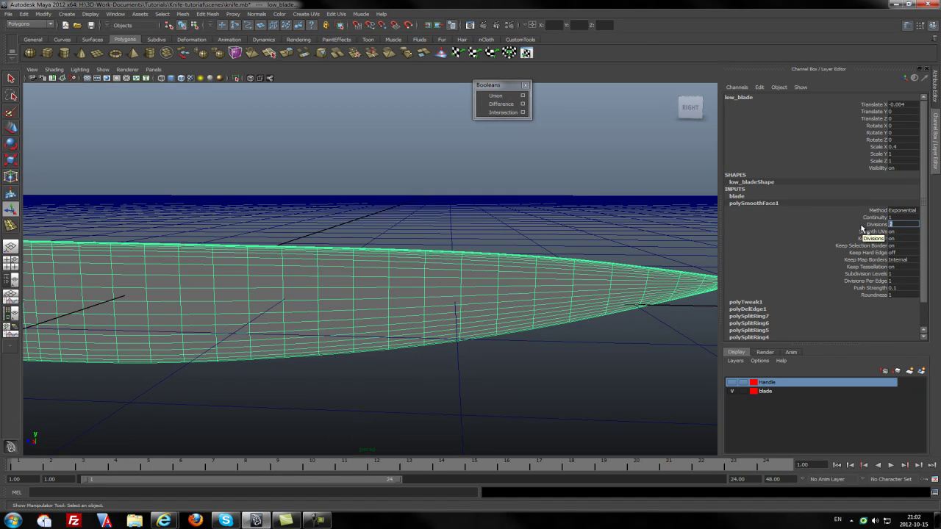
{"action": "type", "text": "3"}
{"action": "key", "text": "Return"}
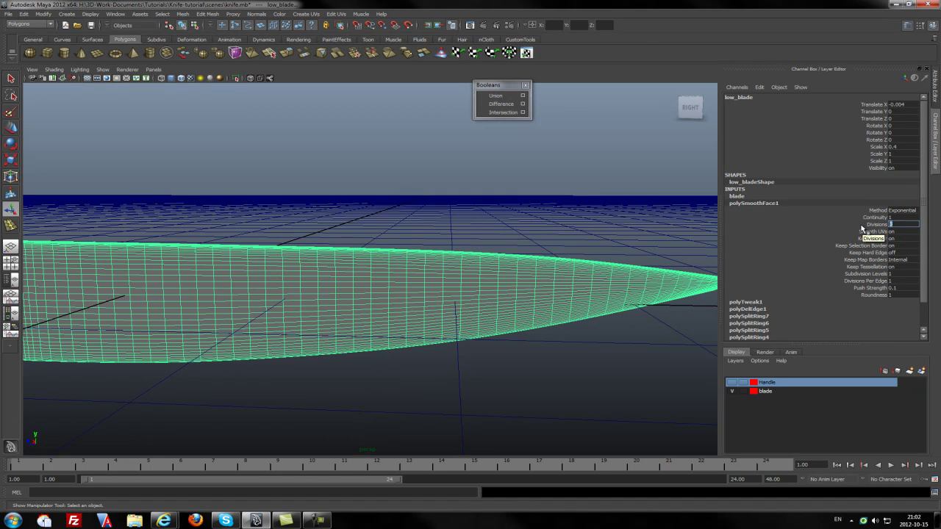
Select the blade, frame it with F, and orbit to inspect the denser mesh
{"action": "left_click_drag", "start_coordinate": [353, 296], "coordinate": [230, 297], "text": "alt"}
{"action": "right_click_drag", "start_coordinate": [307, 270], "coordinate": [334, 259]}
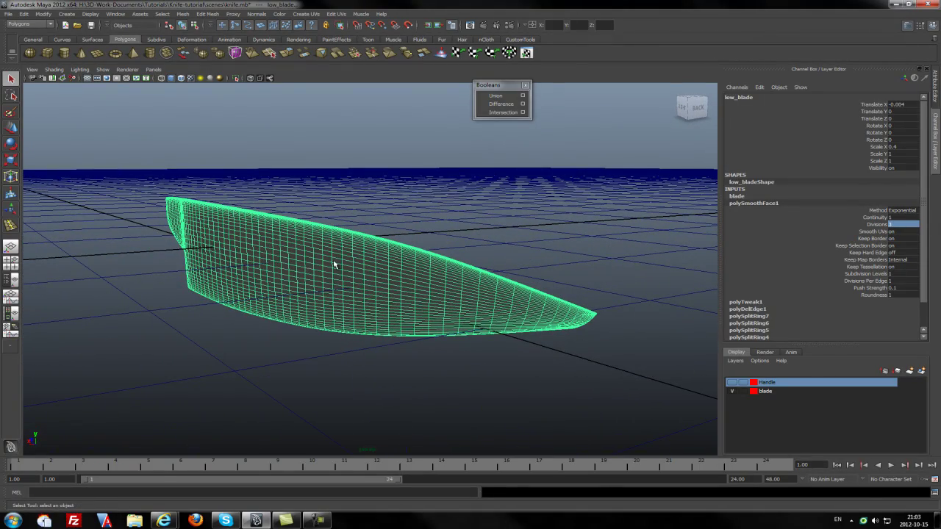
{"action": "left_click", "coordinate": [214, 342]}
{"action": "left_click_drag", "start_coordinate": [214, 342], "coordinate": [296, 352], "text": "alt"}
{"action": "left_click", "coordinate": [295, 350]}
{"action": "key", "text": "f"}
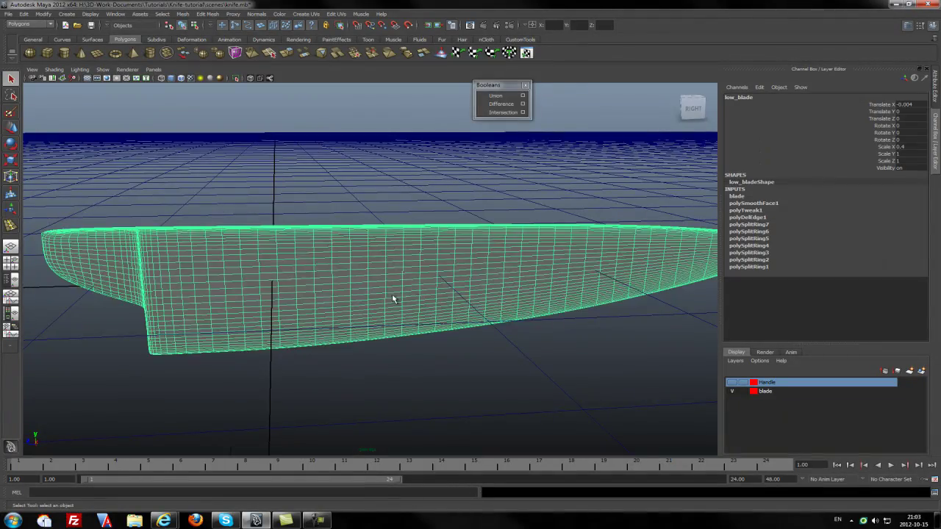
{"action": "left_click_drag", "start_coordinate": [393, 296], "coordinate": [317, 334], "text": "alt"}
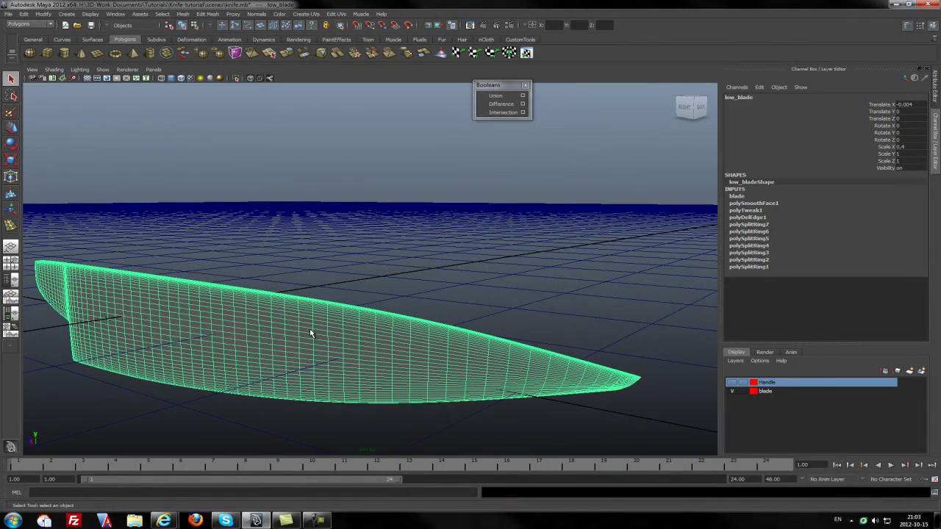
{"action": "left_click_drag", "start_coordinate": [311, 327], "coordinate": [319, 269], "text": "alt"}
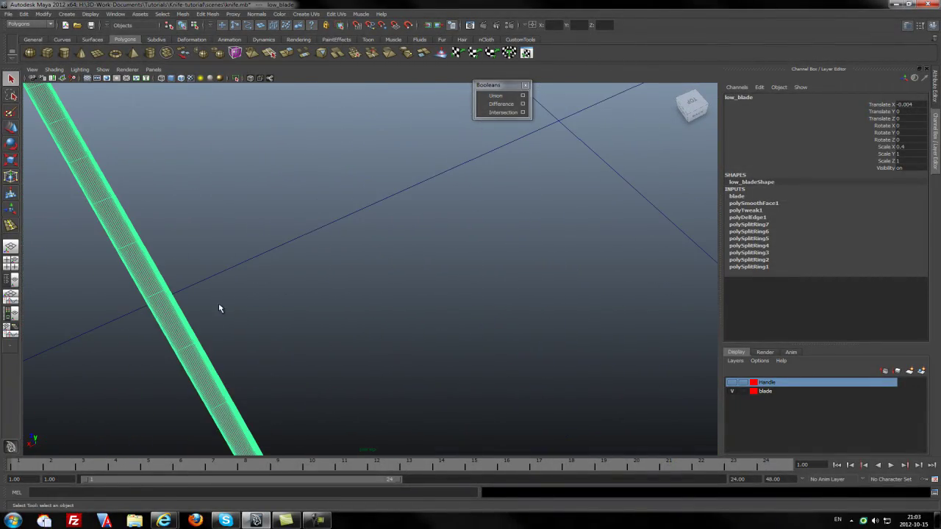
Orbit to a wider side view, then reopen polySmoothFace1's settings in the Channel Box
{"action": "left_click_drag", "start_coordinate": [220, 311], "coordinate": [296, 270], "text": "alt"}
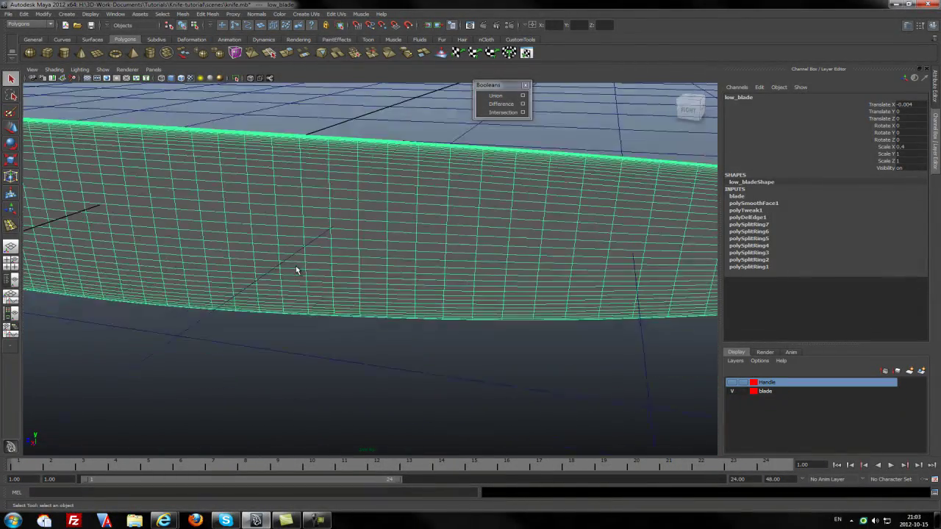
{"action": "left_click_drag", "start_coordinate": [435, 238], "coordinate": [269, 219], "text": "alt"}
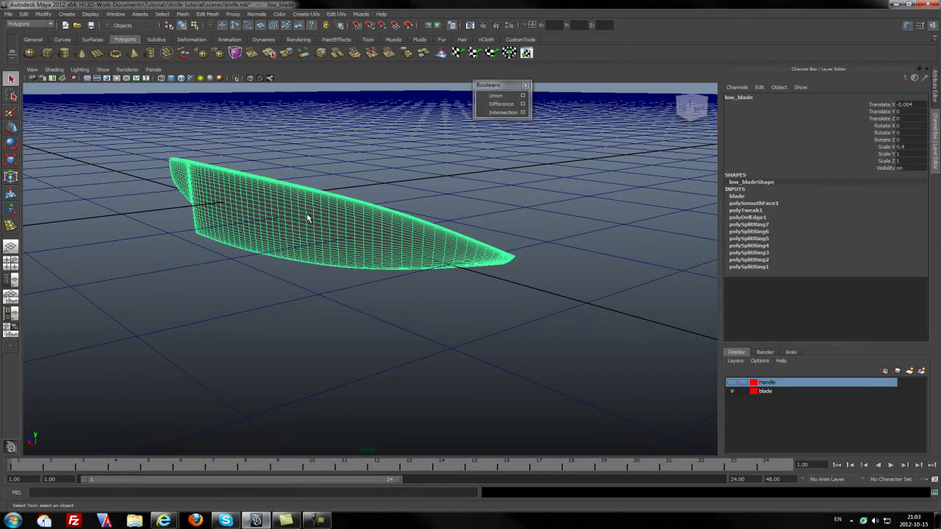
{"action": "right_click_drag", "start_coordinate": [327, 212], "coordinate": [347, 216]}
{"action": "left_click", "coordinate": [755, 204]}
Set polySmoothFace1 Divisions to 0 to preview the blade's unsmoothed cage
{"action": "left_click", "coordinate": [901, 224]}
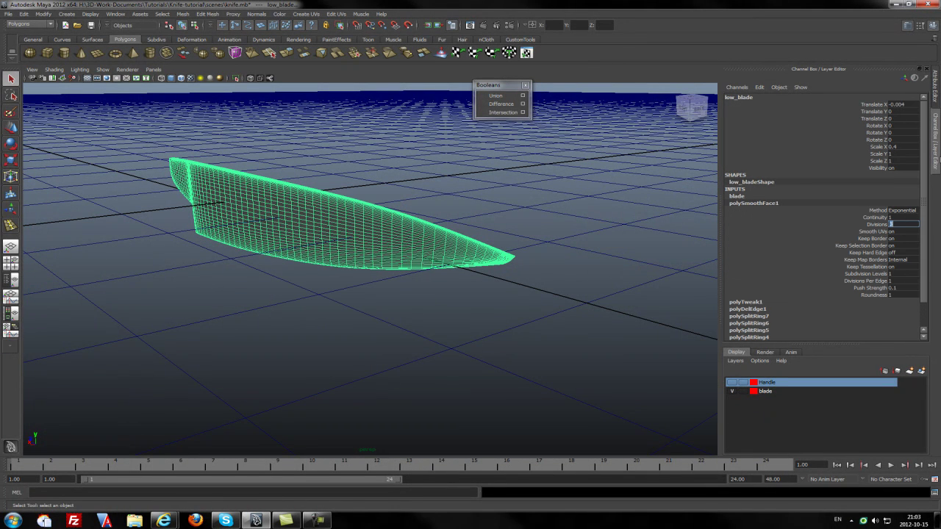
{"action": "type", "text": "0"}
{"action": "key", "text": "Return"}
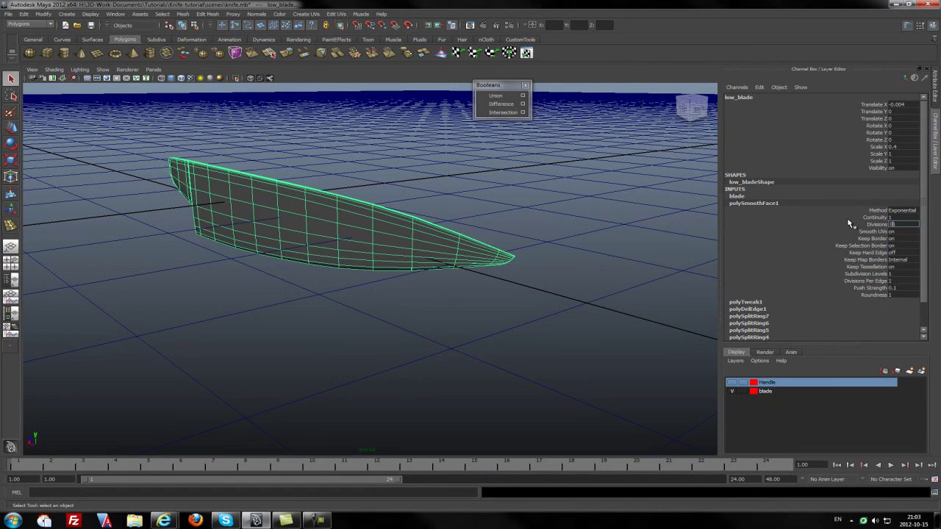
{"action": "key", "text": "Return"}
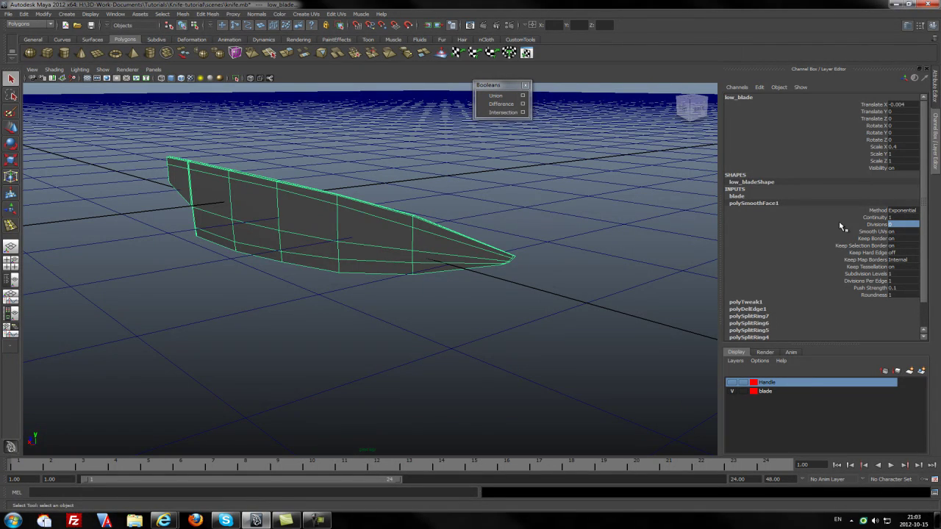
{"action": "left_click_drag", "start_coordinate": [368, 242], "coordinate": [423, 261], "text": "alt"}
Restore polySmoothFace1 Divisions to 1 and view the blade from the side
{"action": "left_click", "coordinate": [895, 224]}
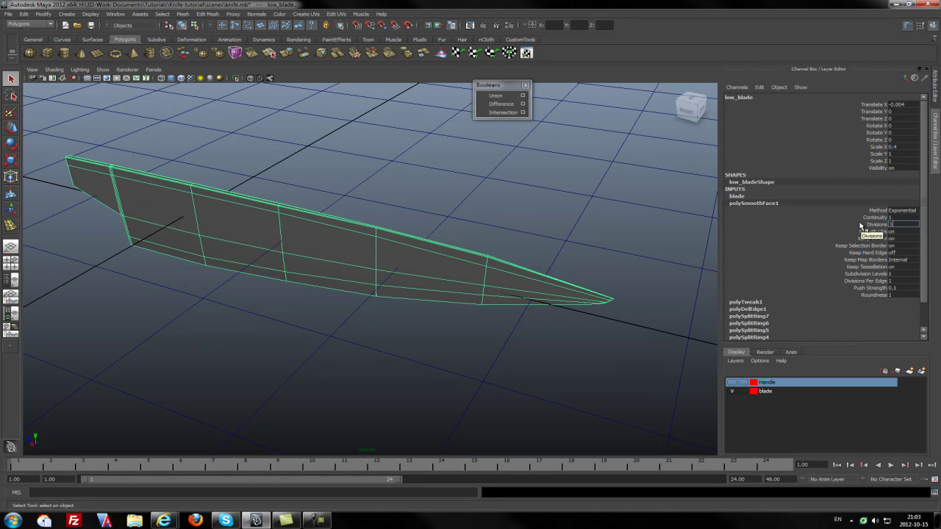
{"action": "key", "text": "Return"}
{"action": "left_click_drag", "start_coordinate": [326, 330], "coordinate": [351, 309], "text": "alt"}
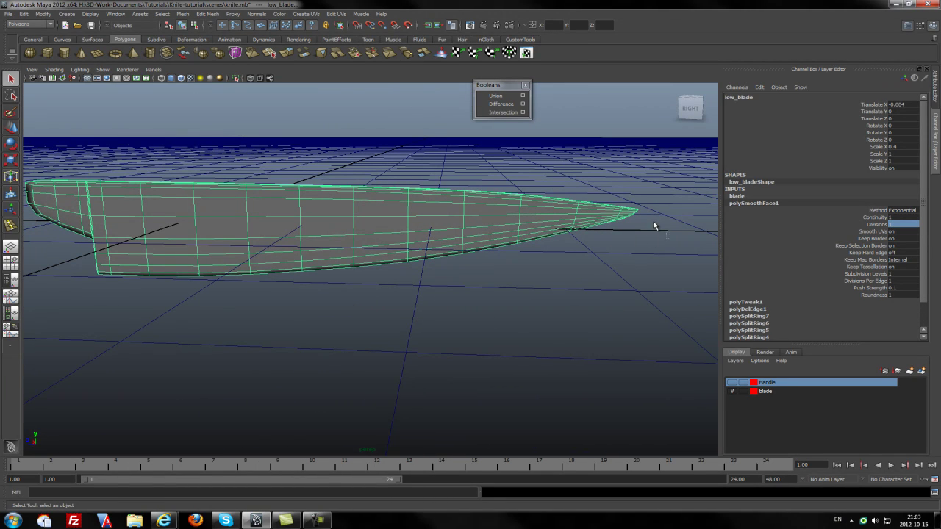
In vertex mode, move the blade-tip vertices upward, then return to Object Mode
{"action": "right_click_drag", "start_coordinate": [594, 221], "coordinate": [555, 220]}
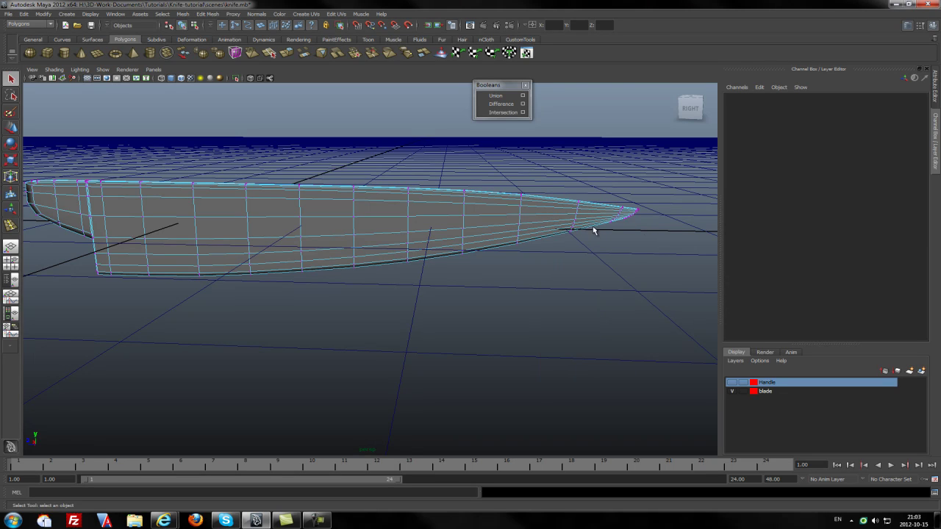
{"action": "left_click_drag", "start_coordinate": [605, 192], "coordinate": [623, 183]}
{"action": "key", "text": "w"}
{"action": "left_click", "coordinate": [479, 279]}
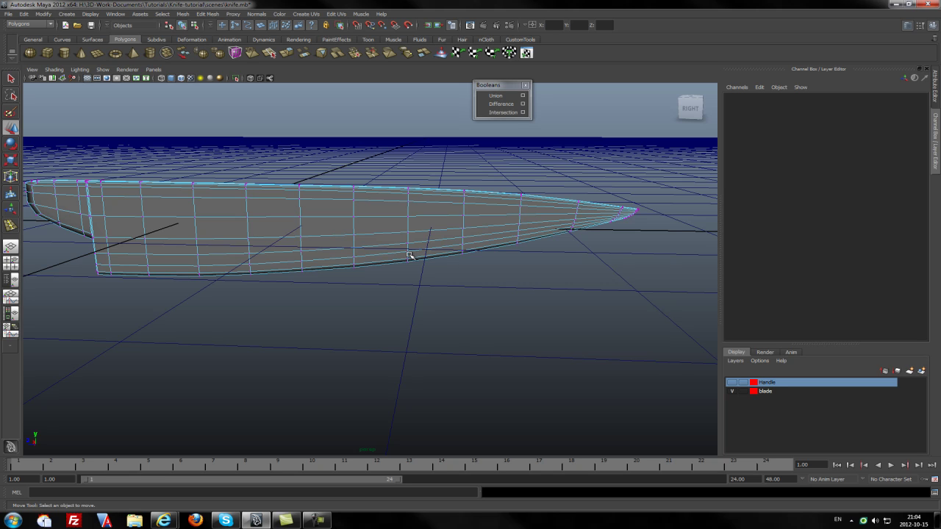
{"action": "right_click_drag", "start_coordinate": [392, 237], "coordinate": [439, 235]}
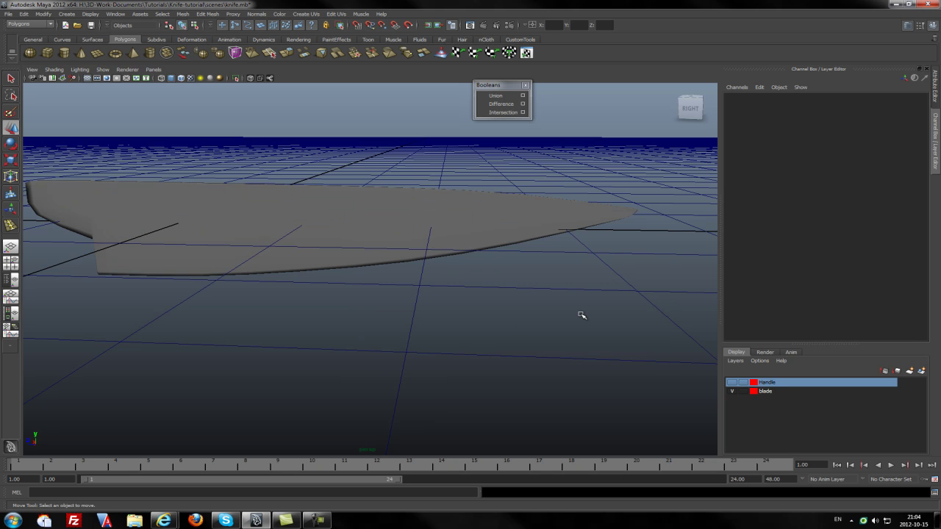